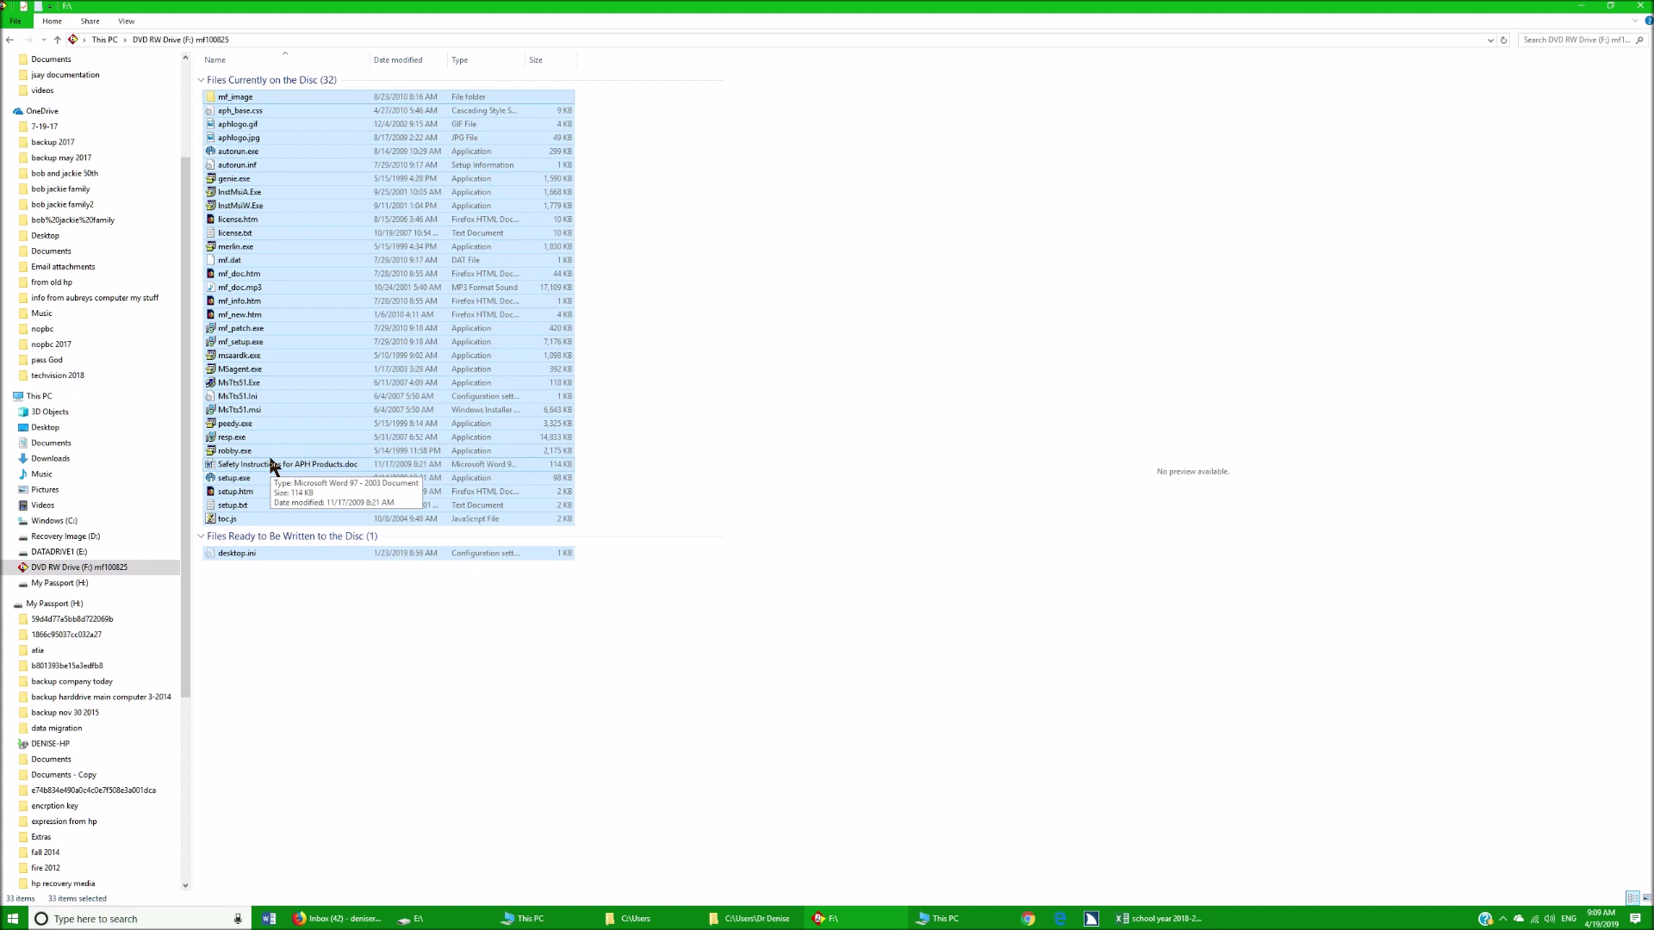
- Run setup.exe from the mf100825 disc and install Math Flash in the default Program Files folder, completing the setup wizard
{"action": "left_click", "coordinate": [212, 482]}
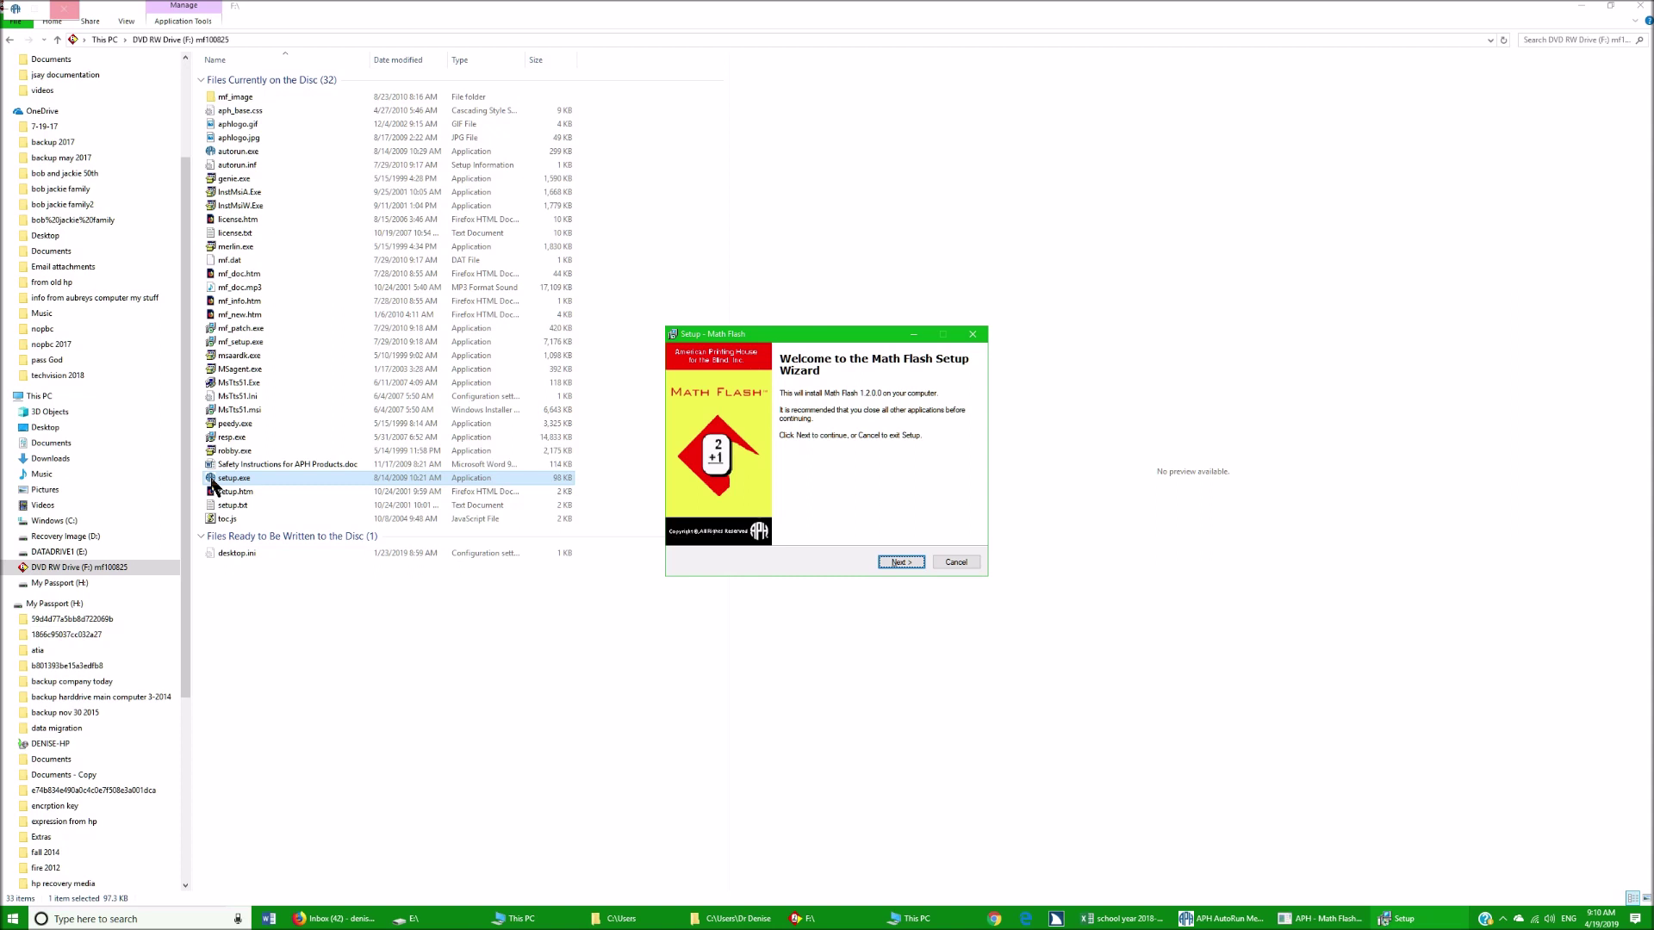
{"action": "key", "text": "Return"}
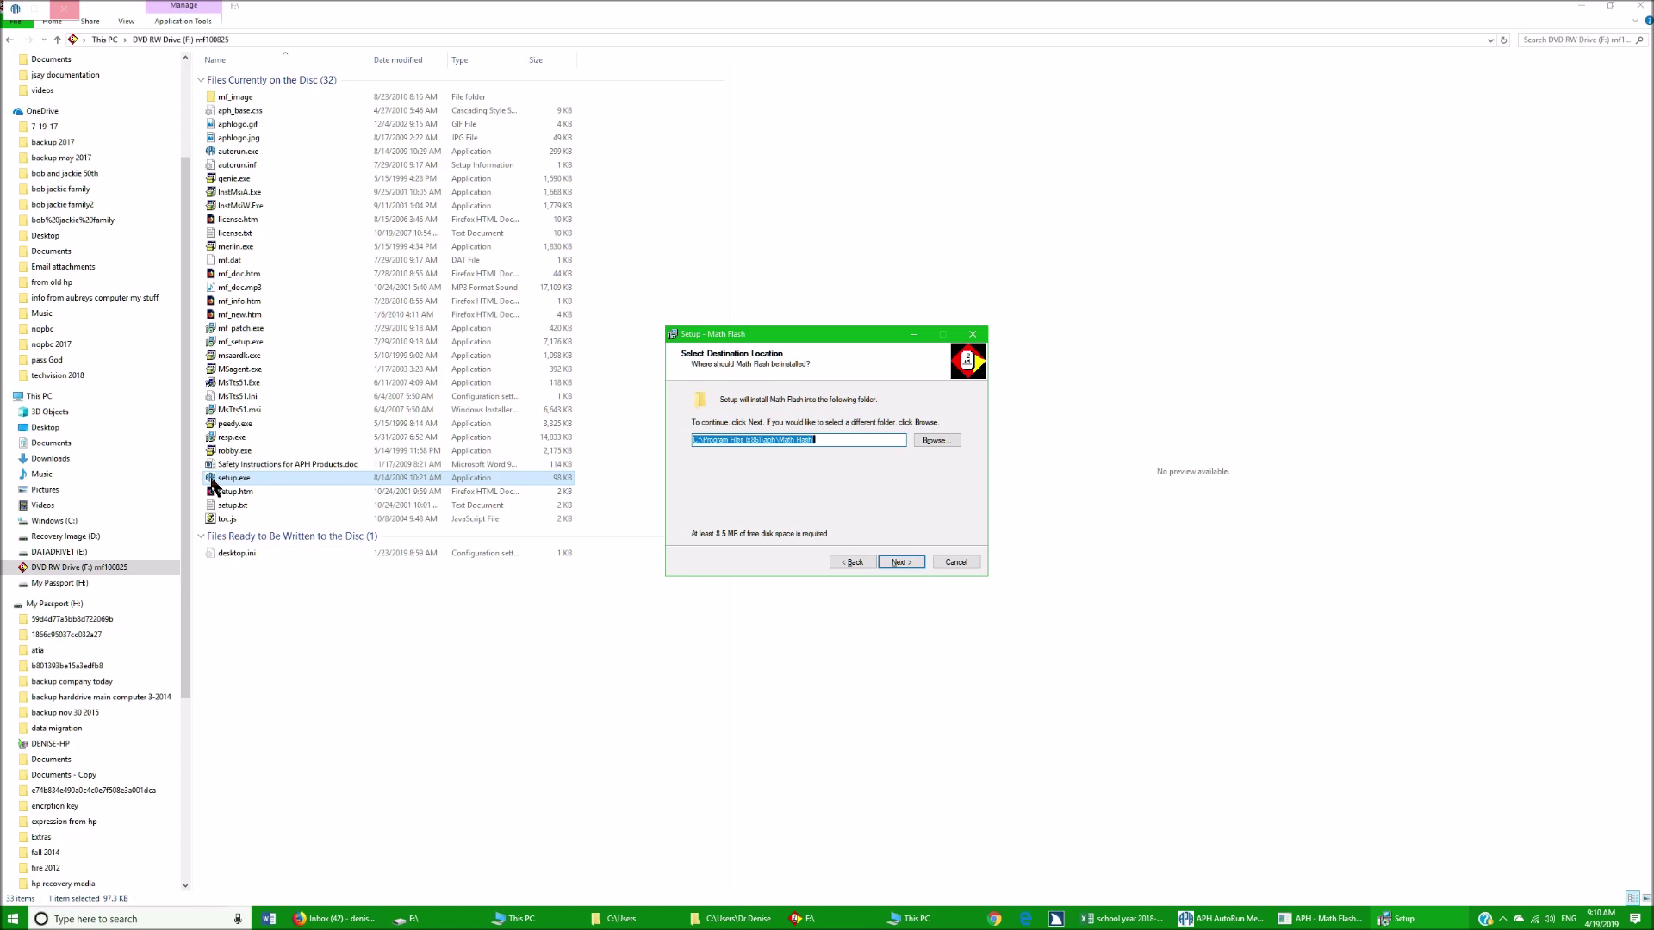
{"action": "key", "text": "Return"}
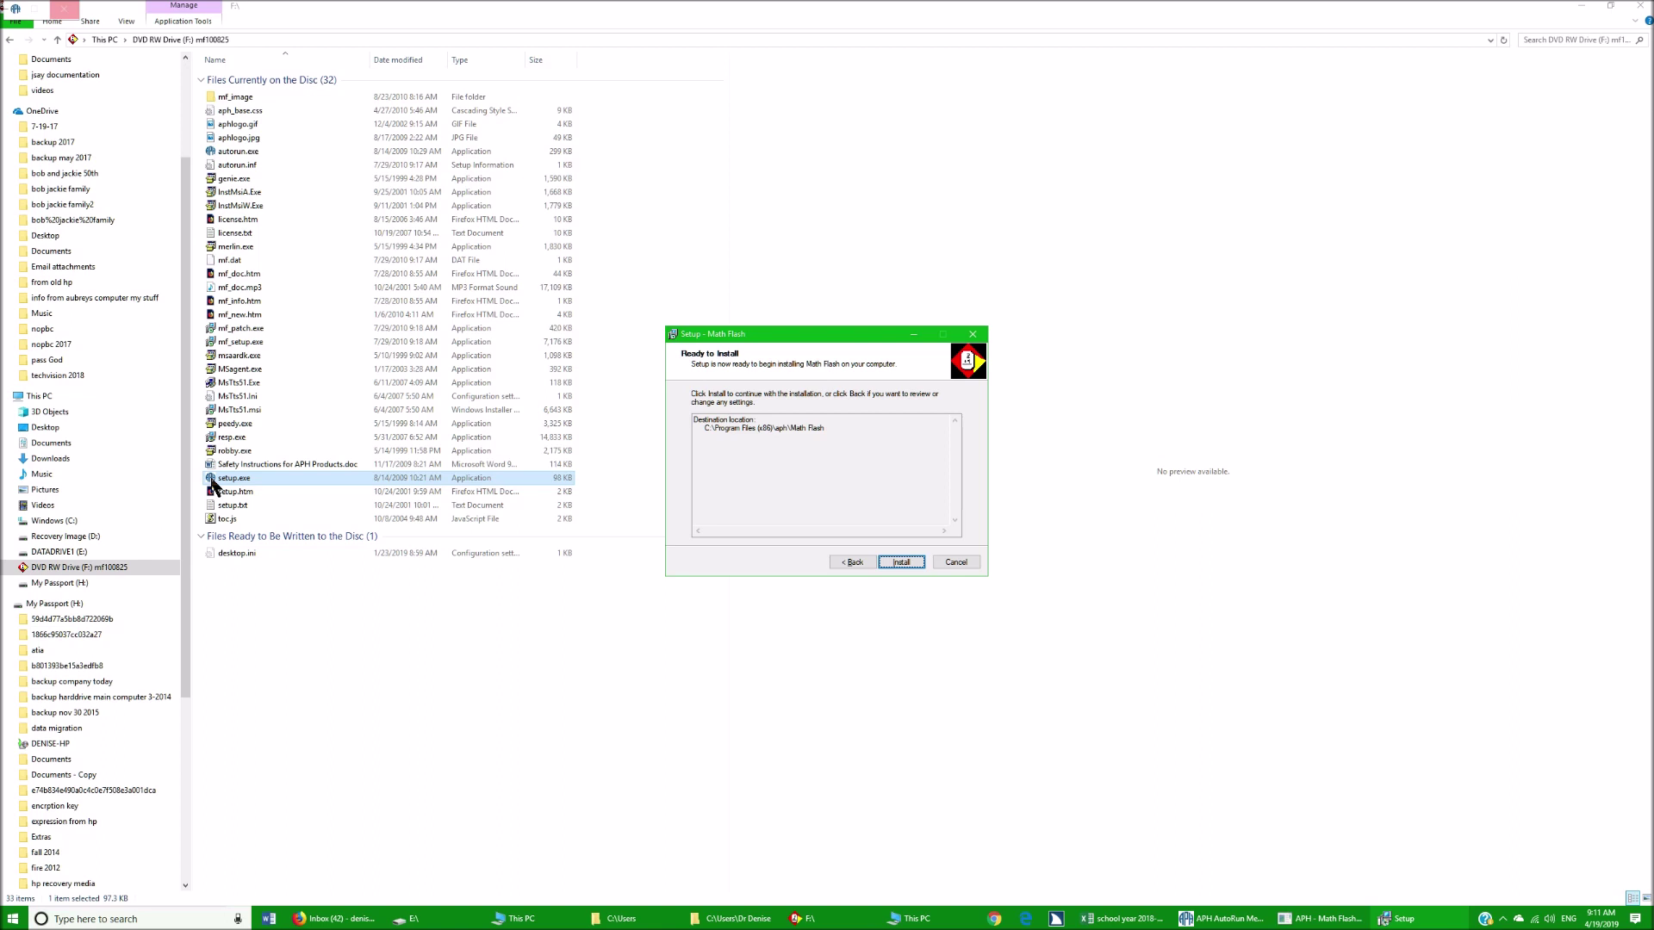
{"action": "key", "text": "Return"}
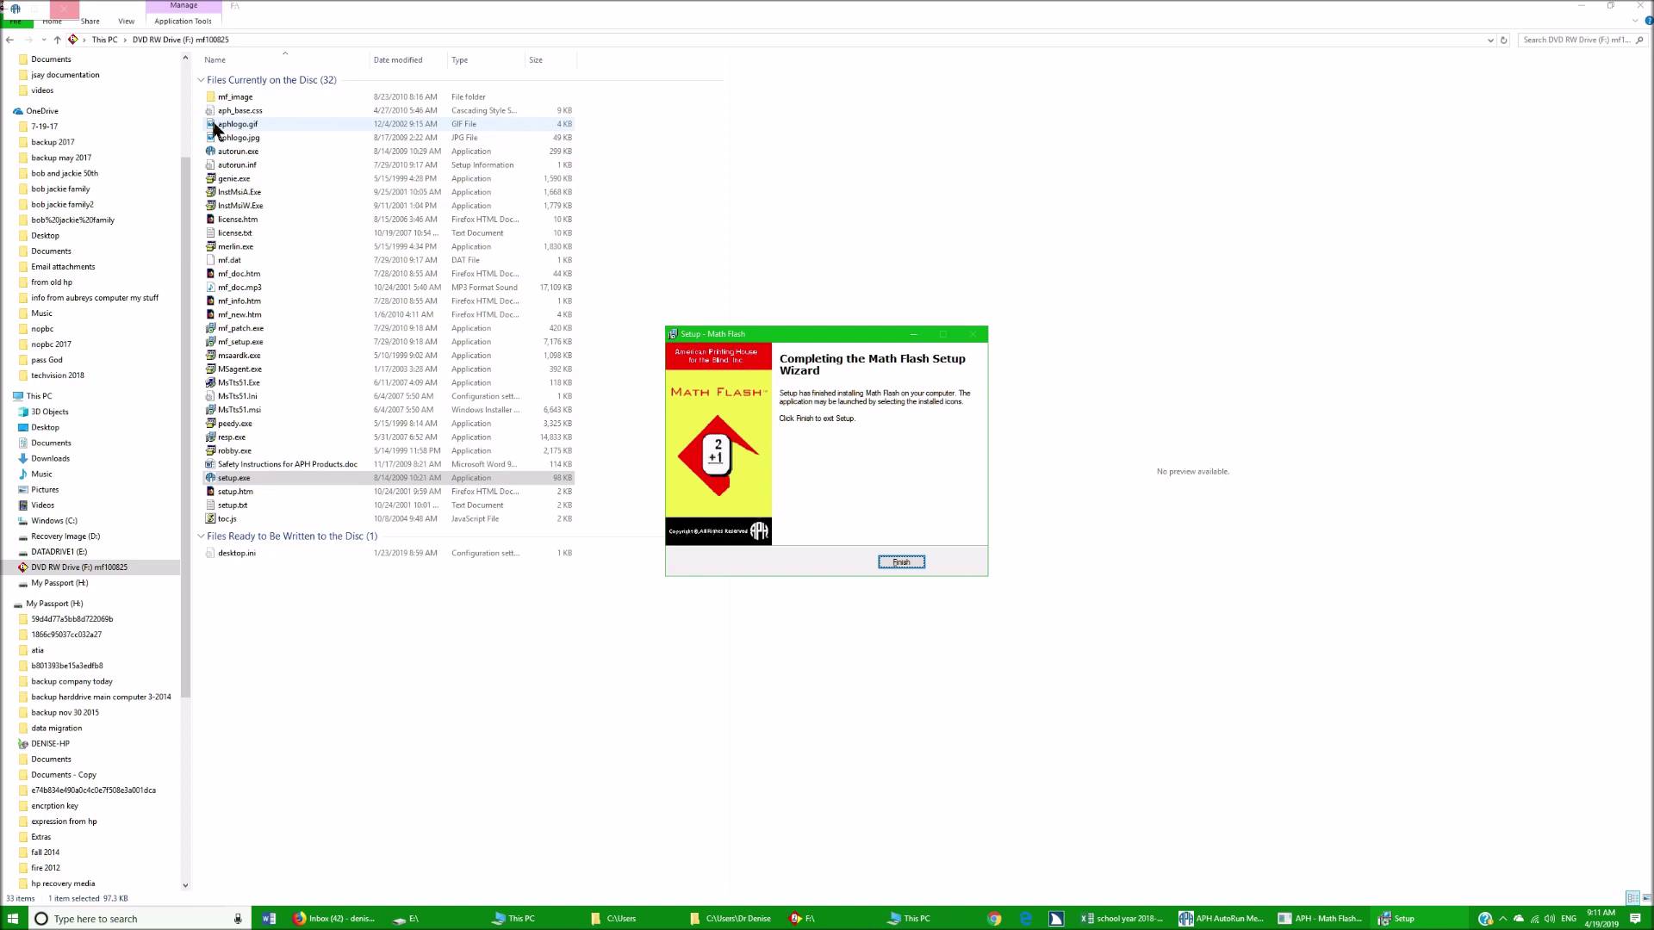
{"action": "key", "text": "Return"}
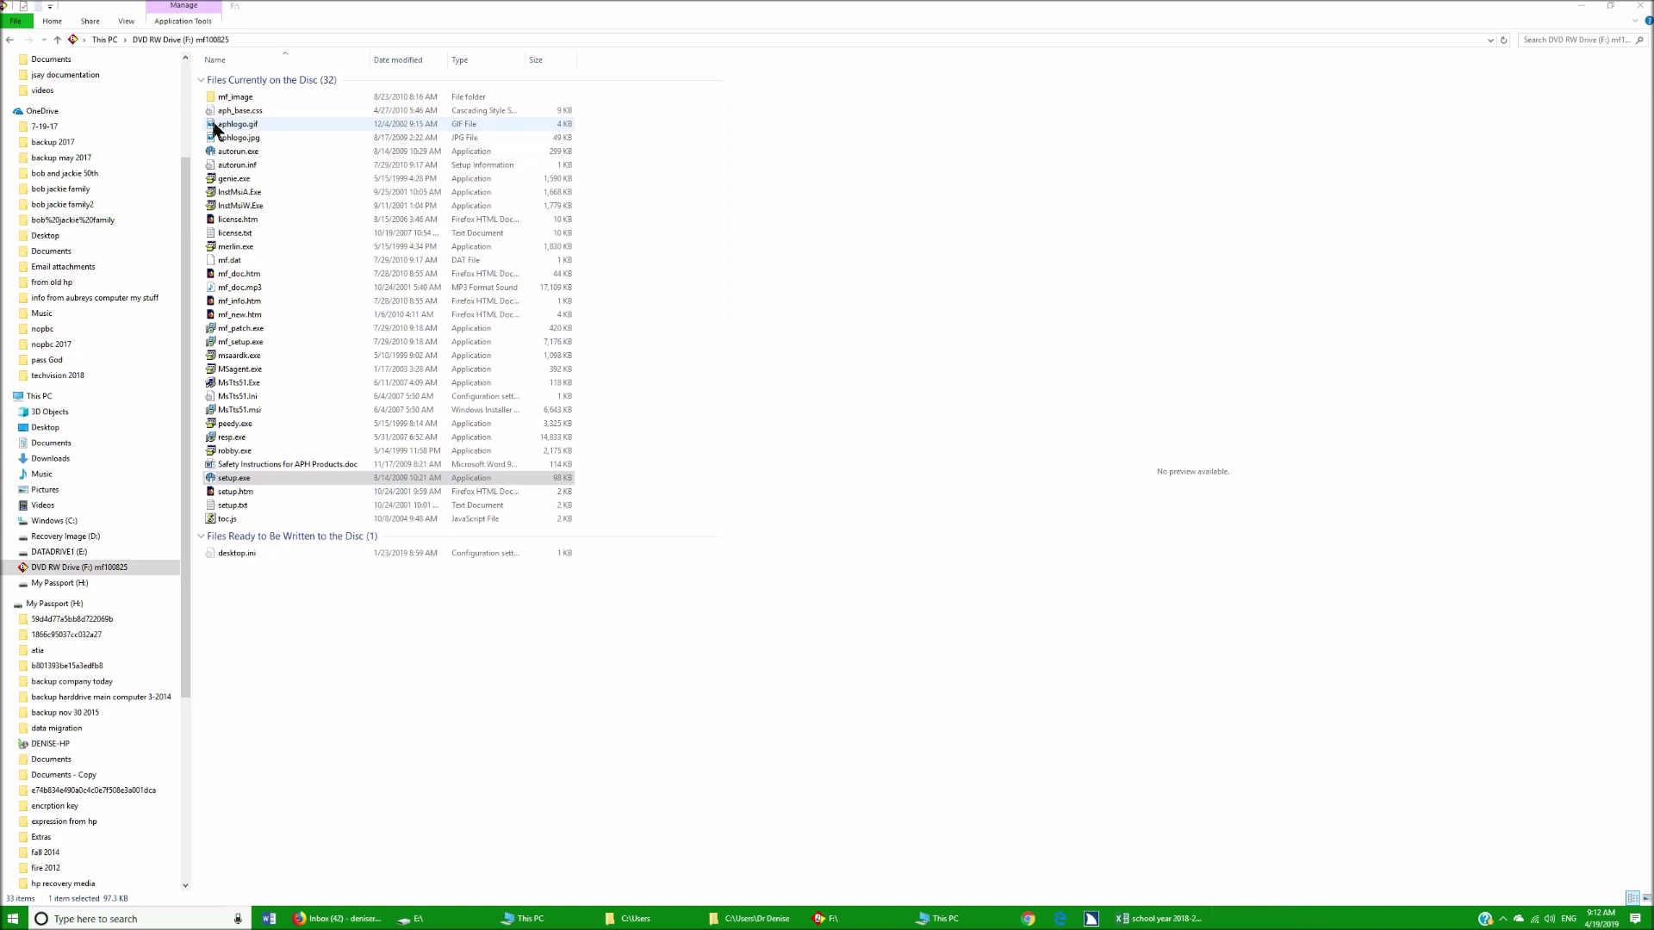
- Show the desktop and launch Math Flash from its shortcut
{"action": "key", "text": "super+d"}
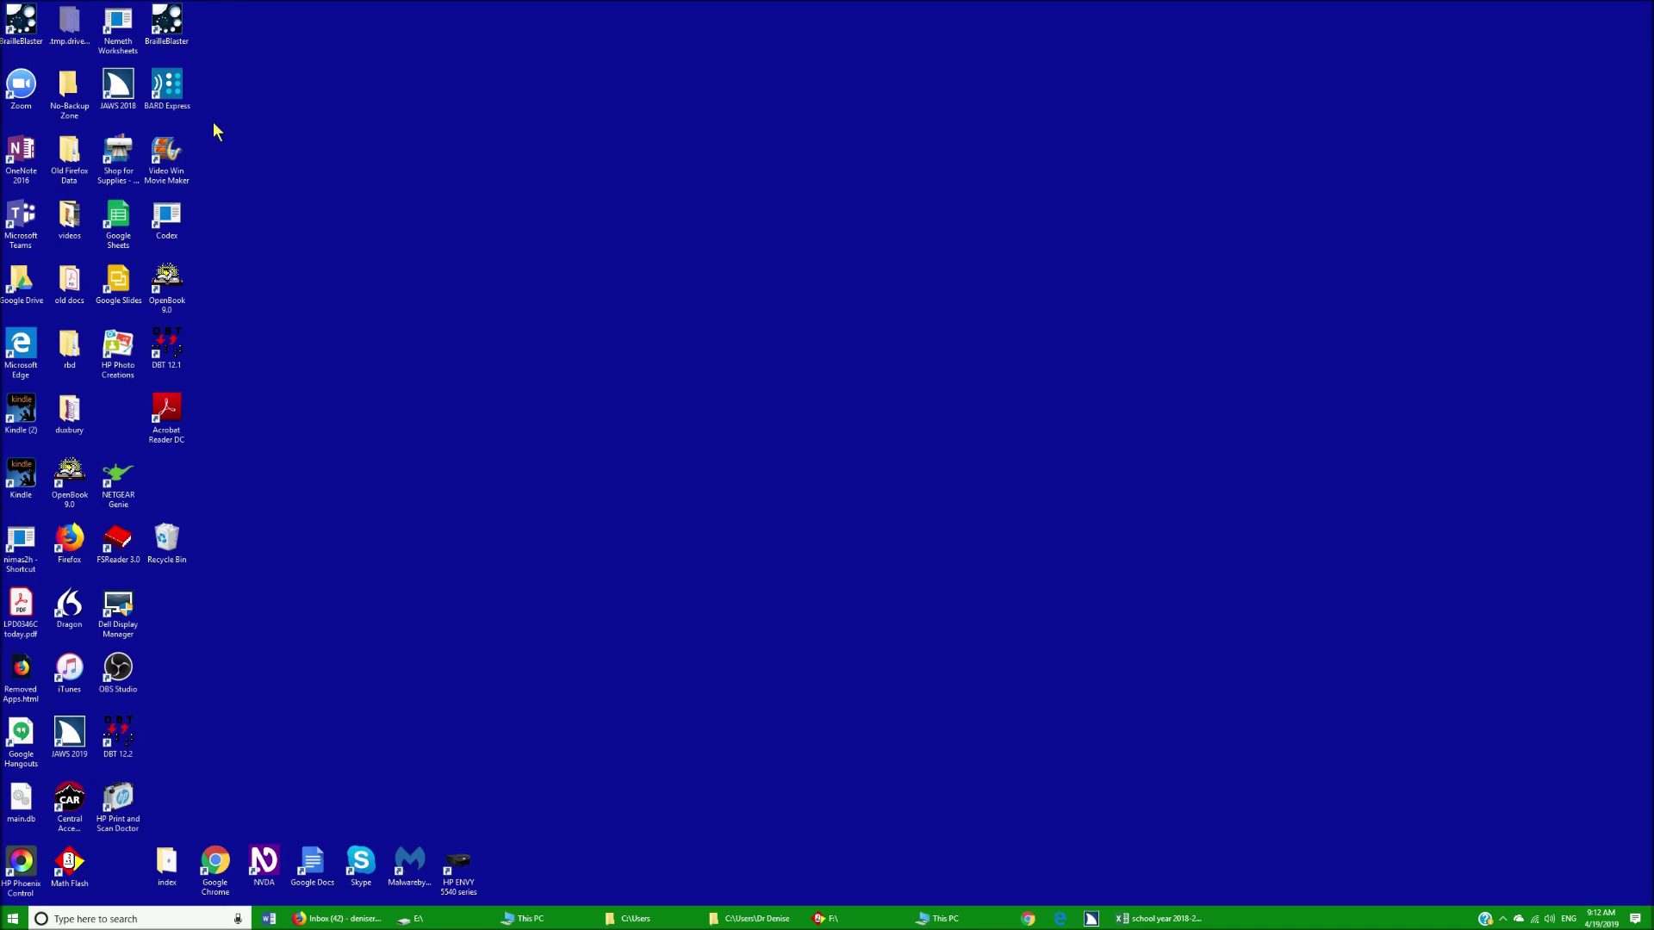
{"action": "key", "text": "m"}
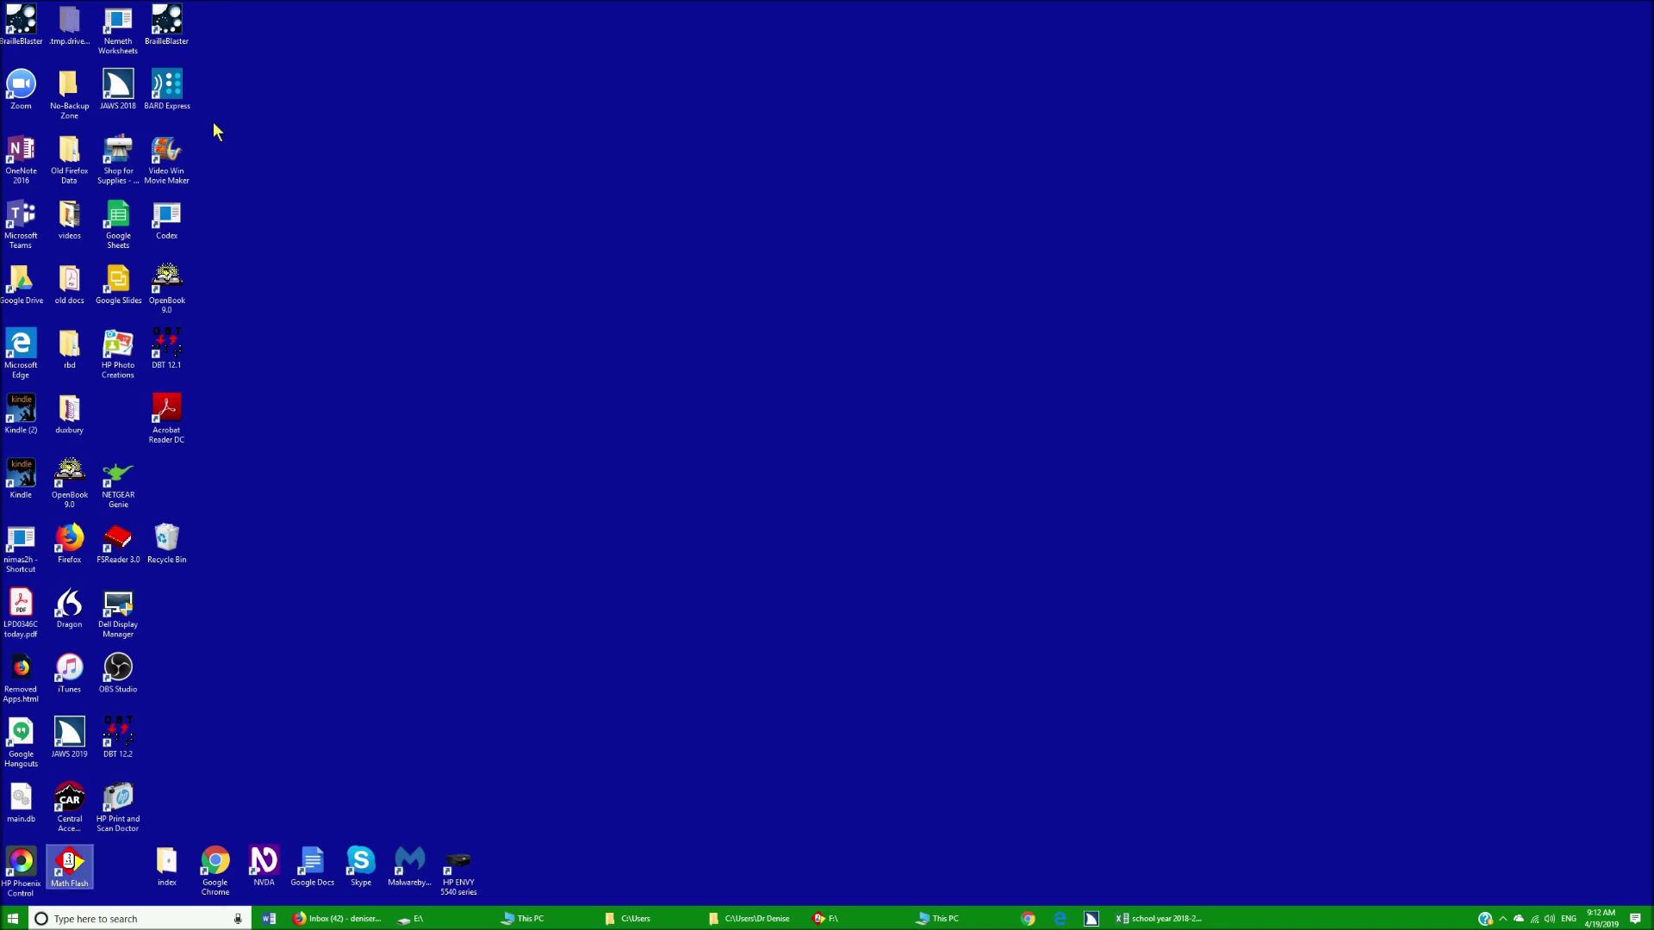
{"action": "key", "text": "Return"}
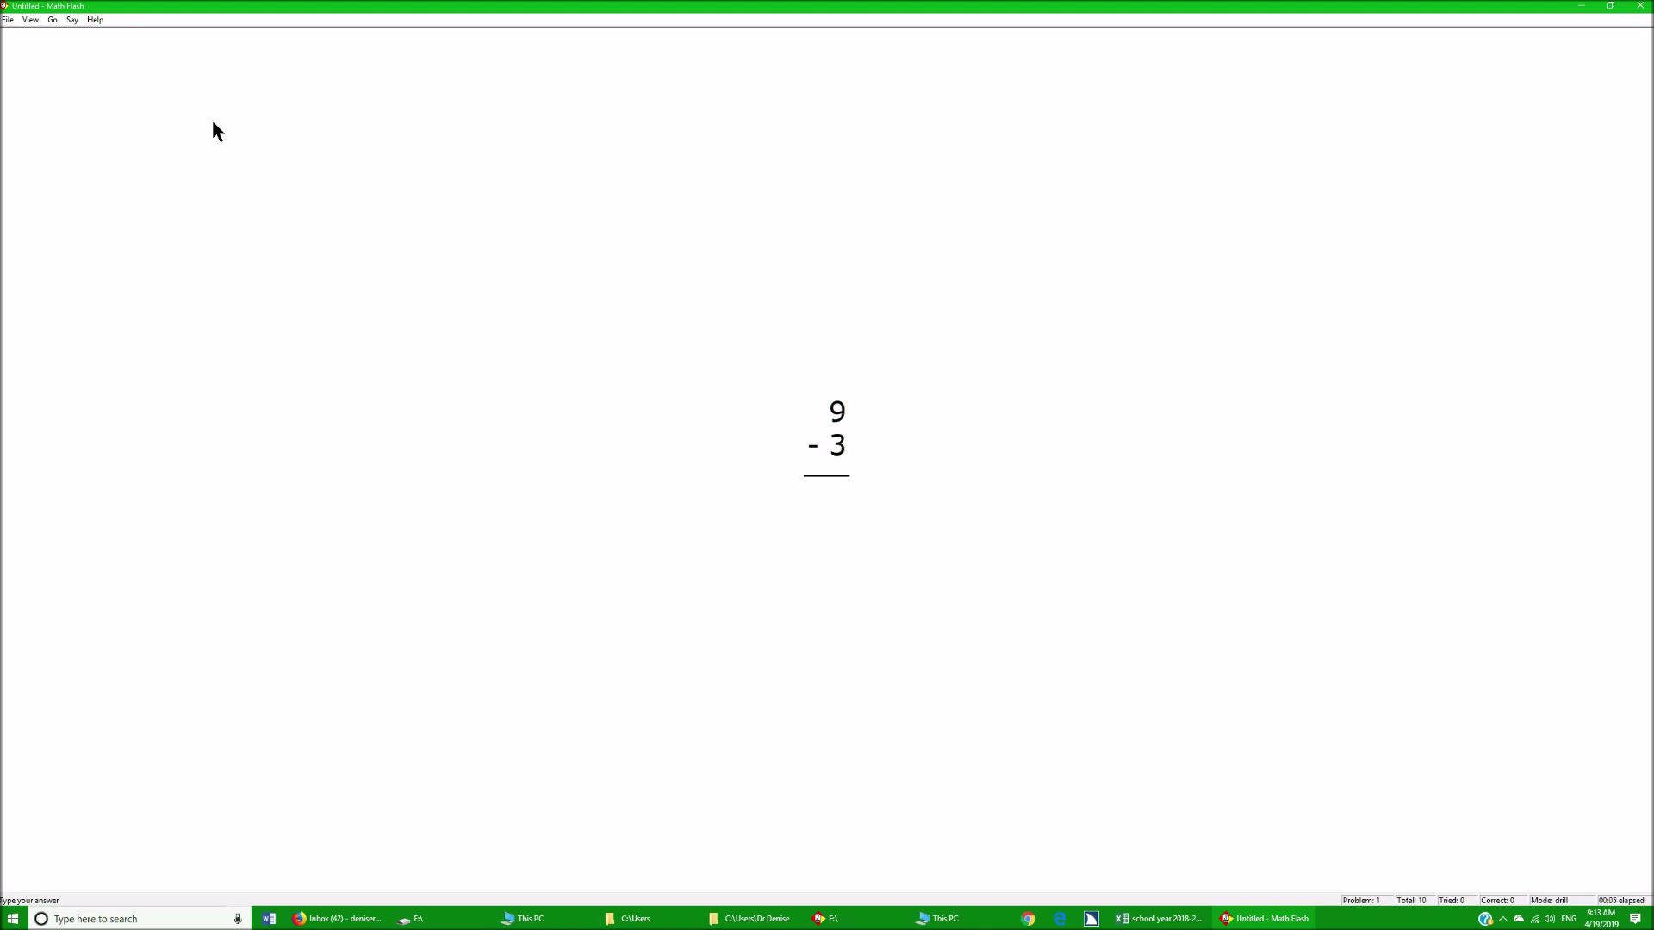
- Open the Customize Problems settings and choose to use specific problems instead of random ones
{"action": "key", "text": "alt+f"}
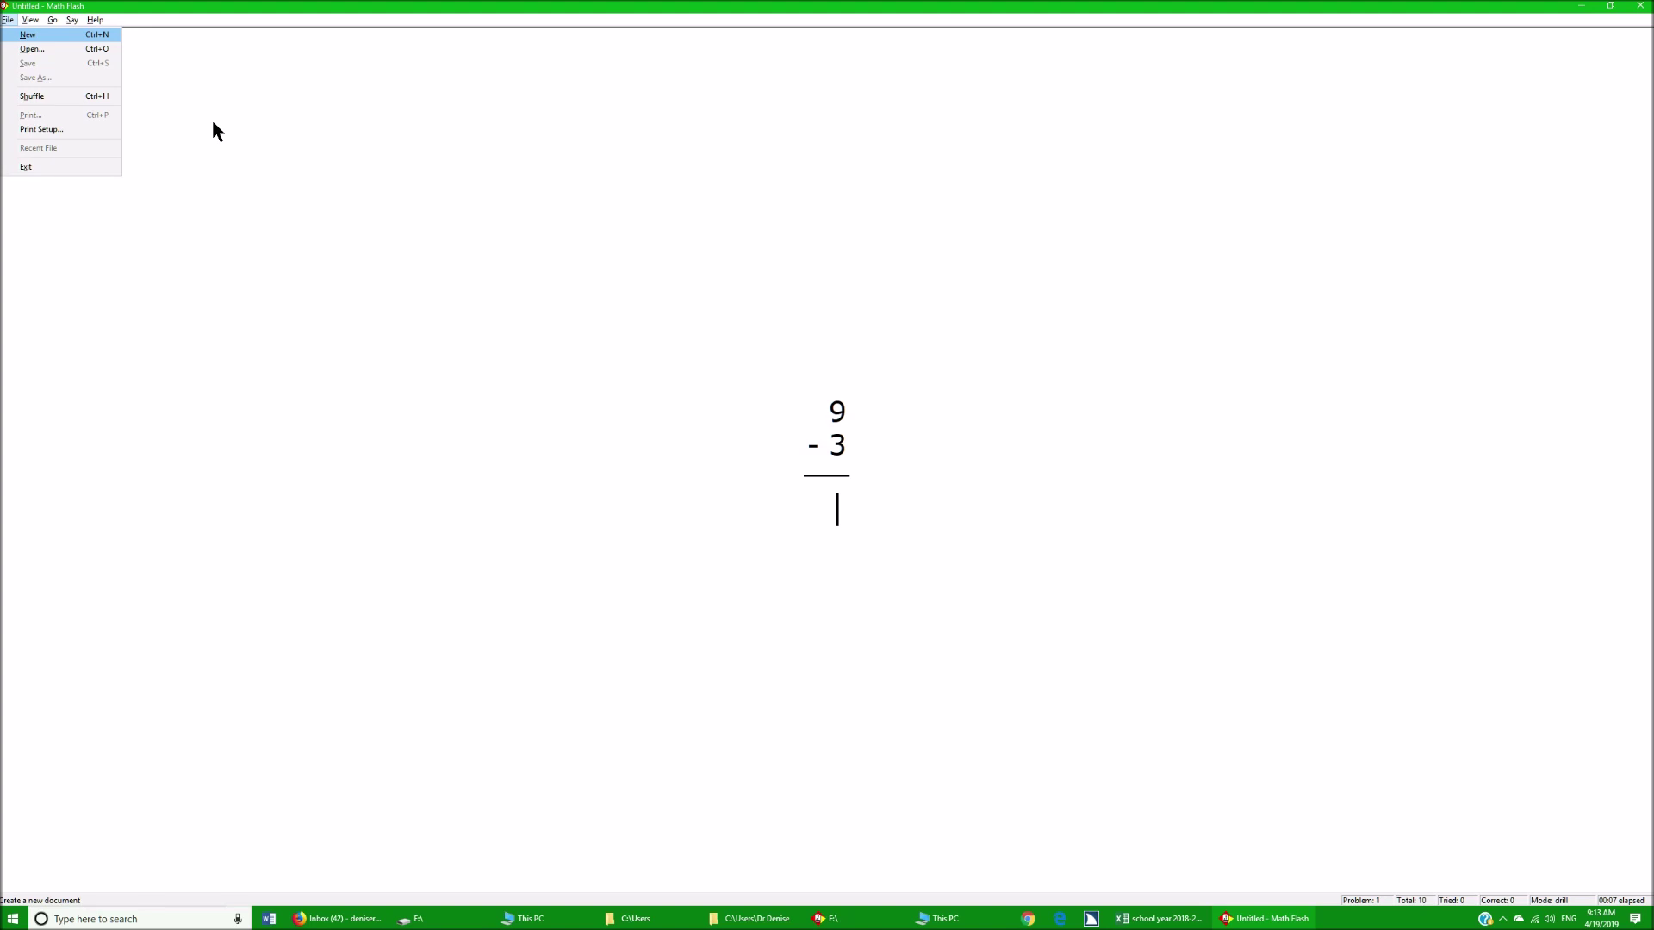
{"action": "key", "text": "Right"}
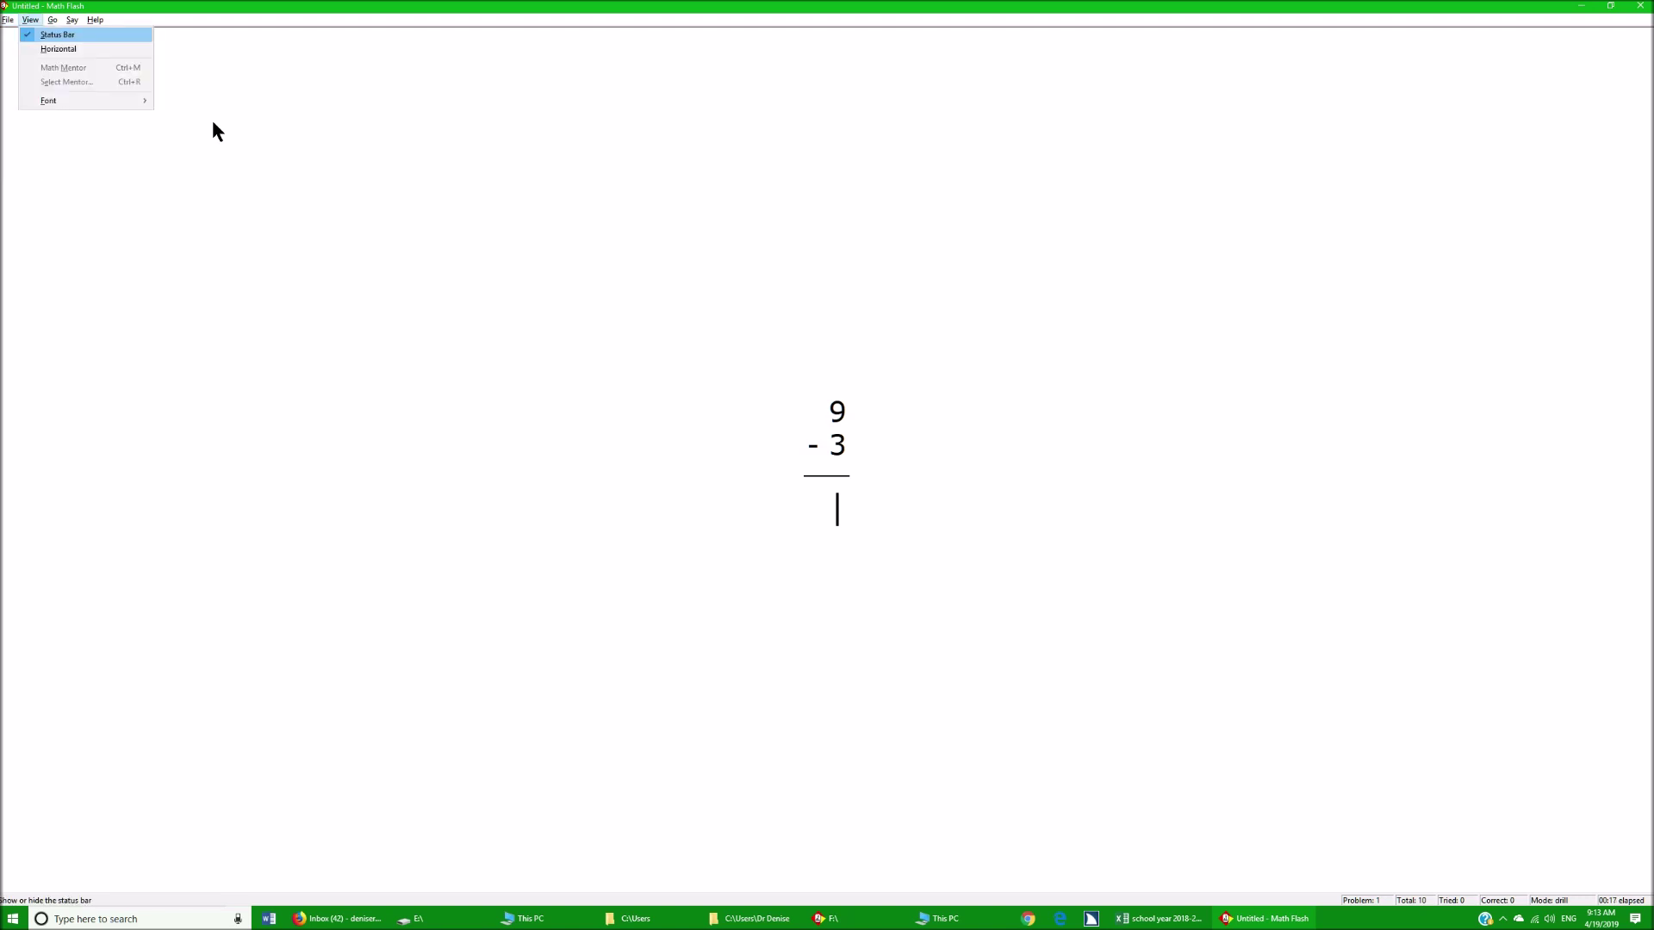
{"action": "key", "text": "Right"}
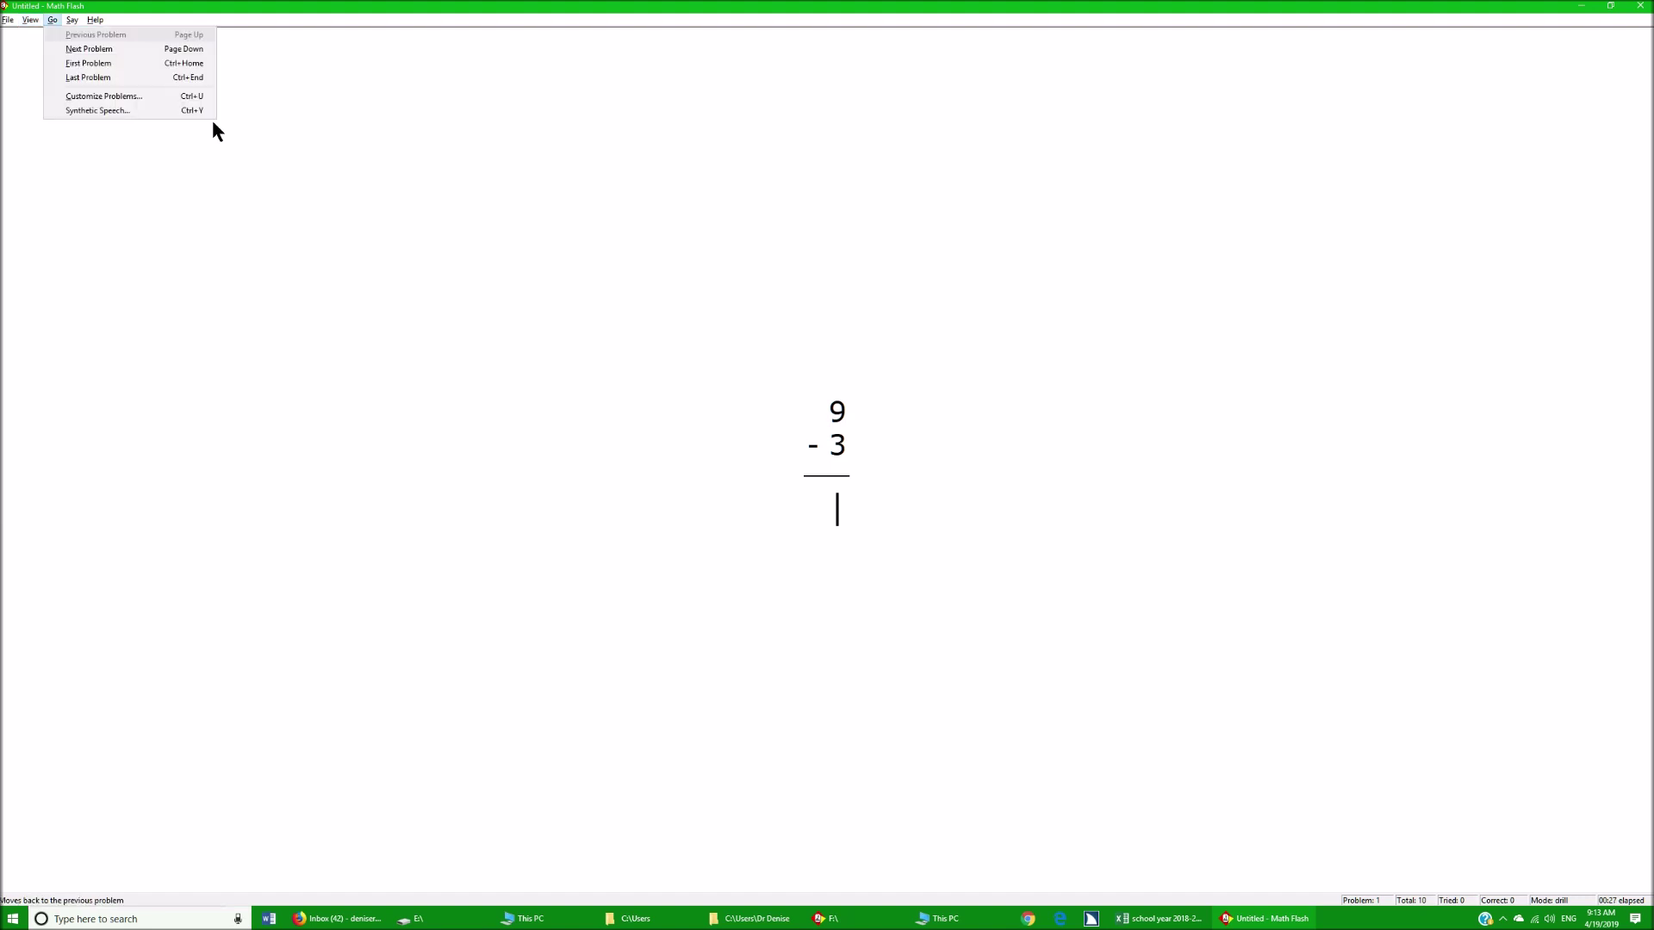
{"action": "key", "text": "Up"}
{"action": "key", "text": "Up"}
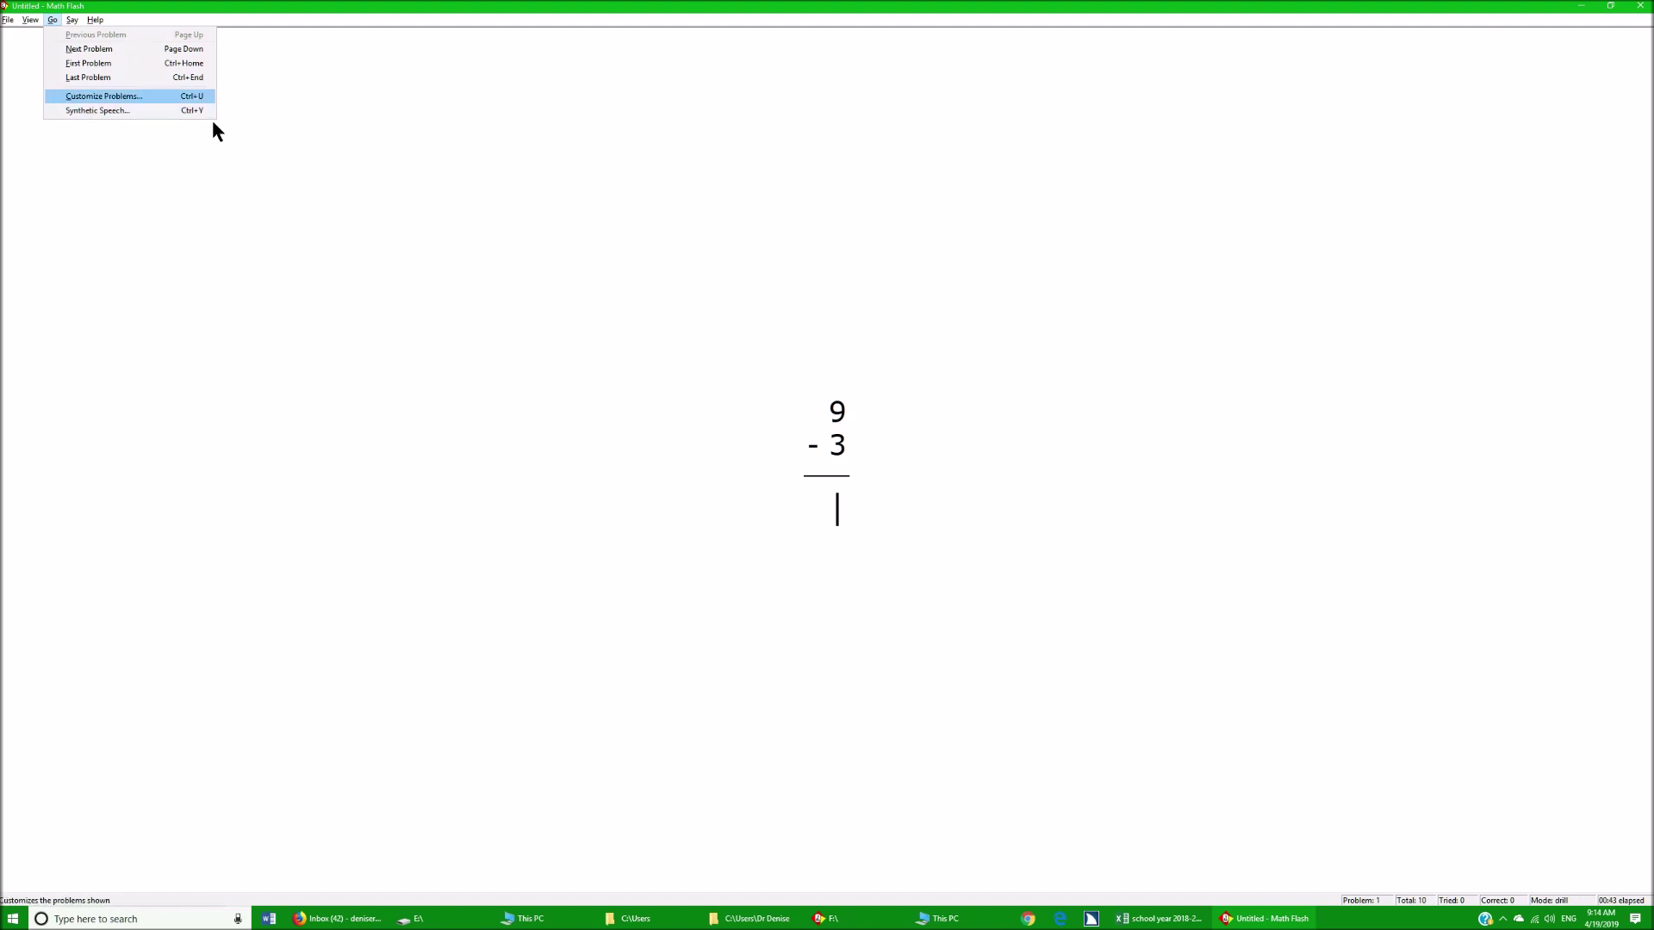
{"action": "key", "text": "Return"}
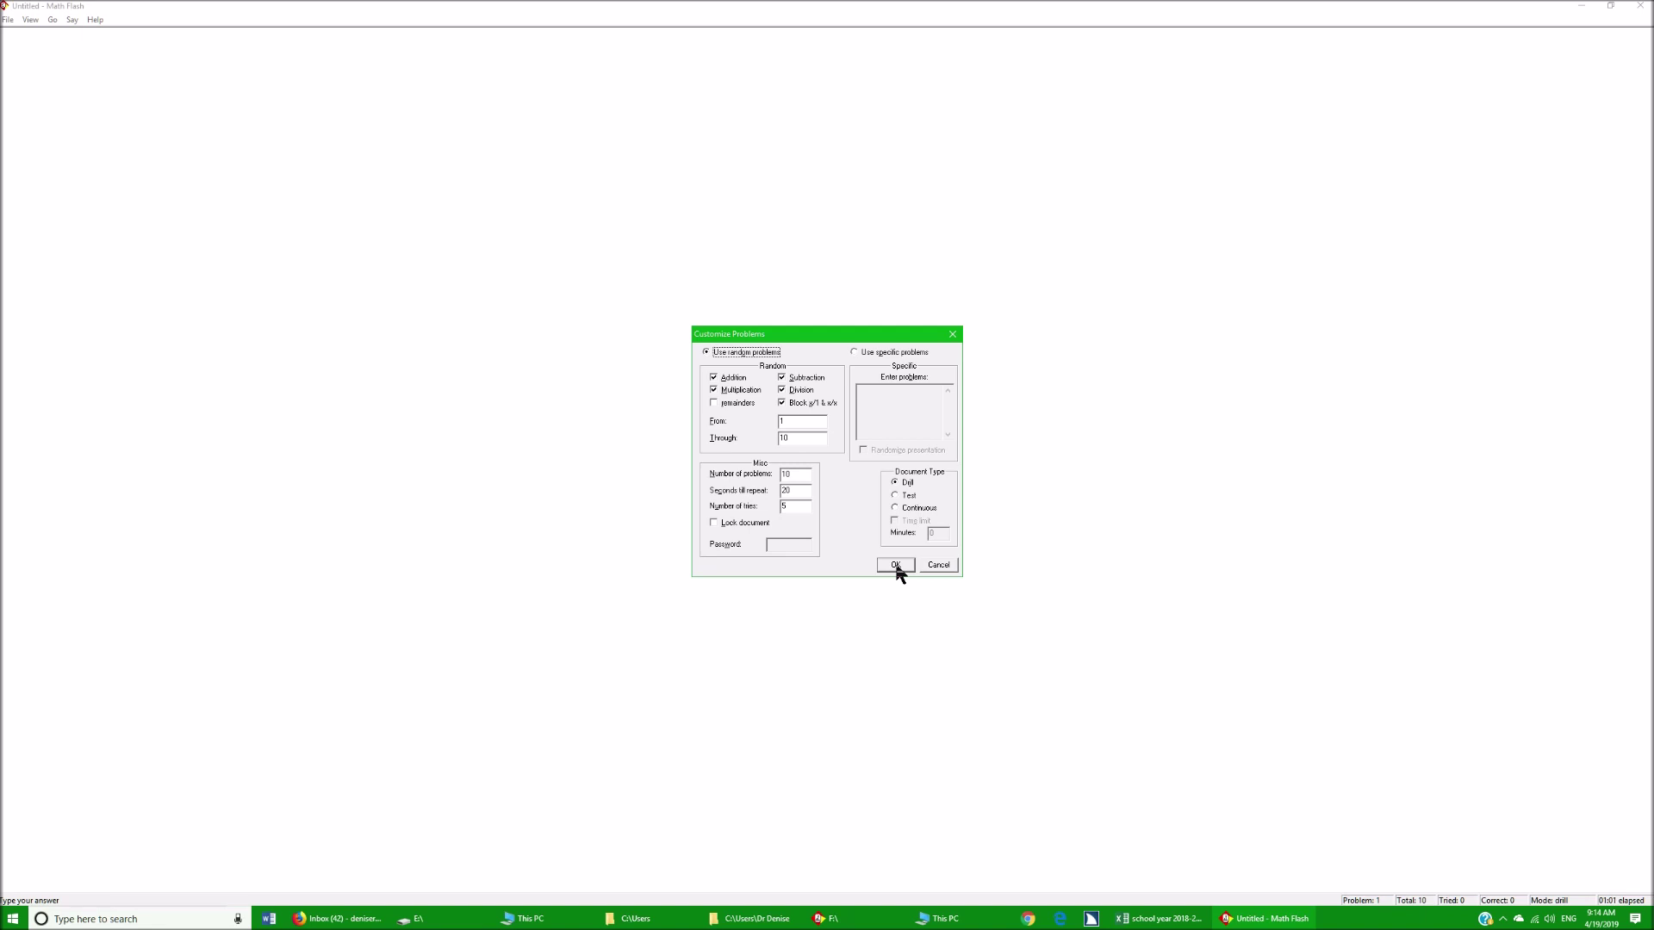
{"action": "key", "text": "Tab"}
{"action": "key", "text": "alt+p"}
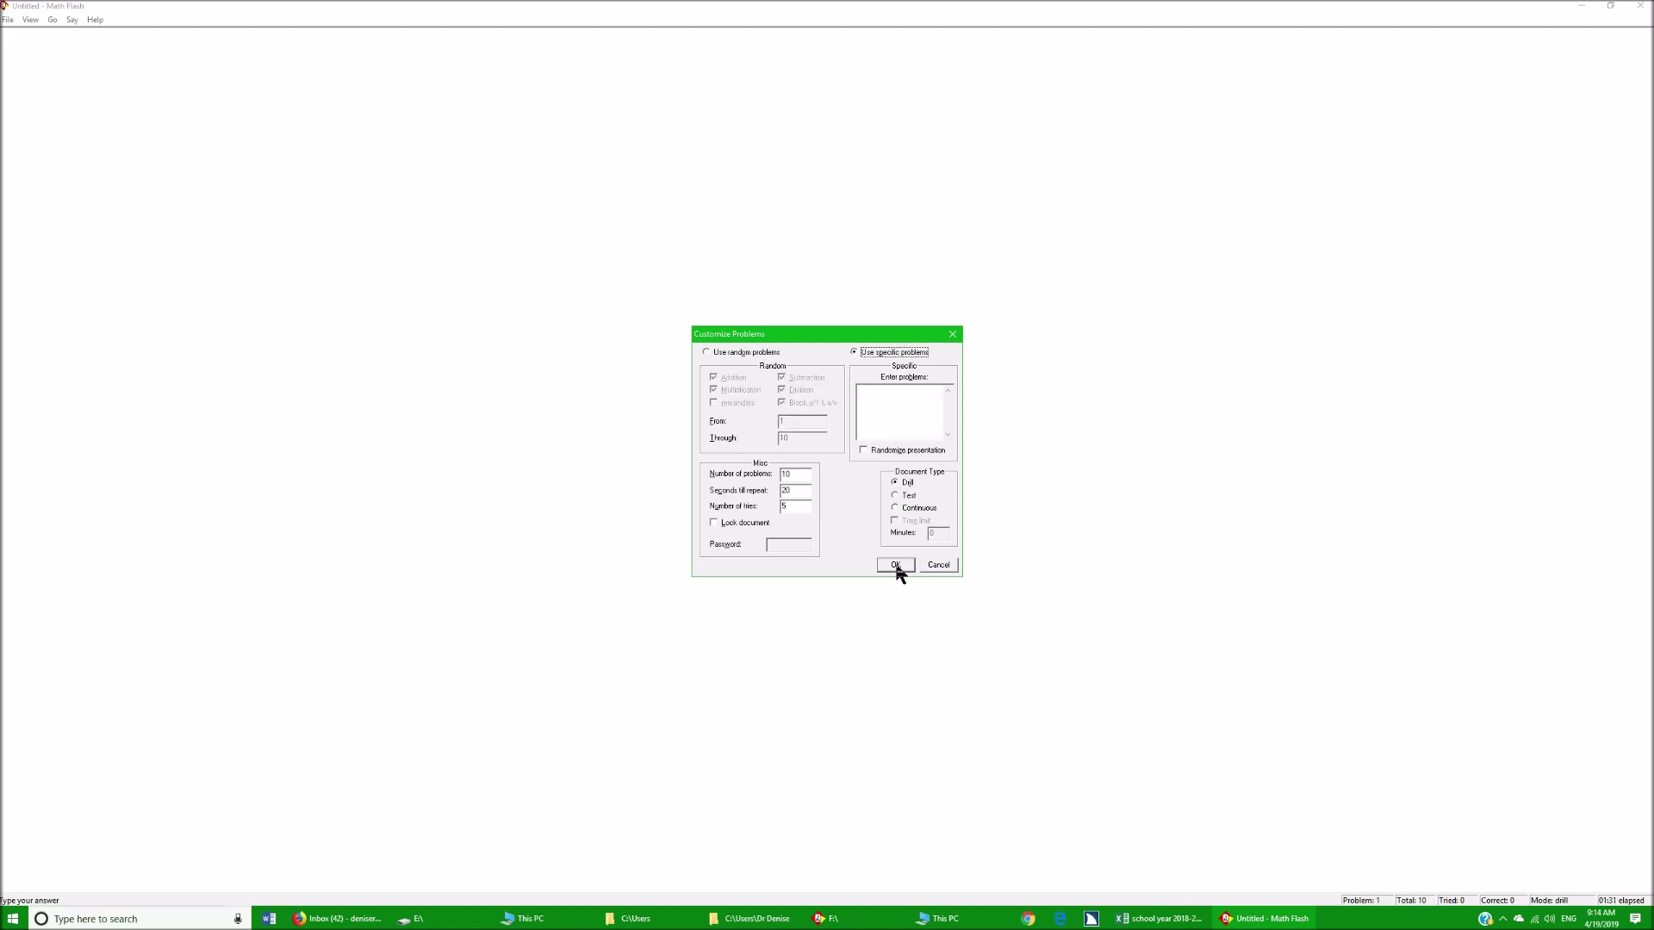
{"action": "key", "text": "Tab"}
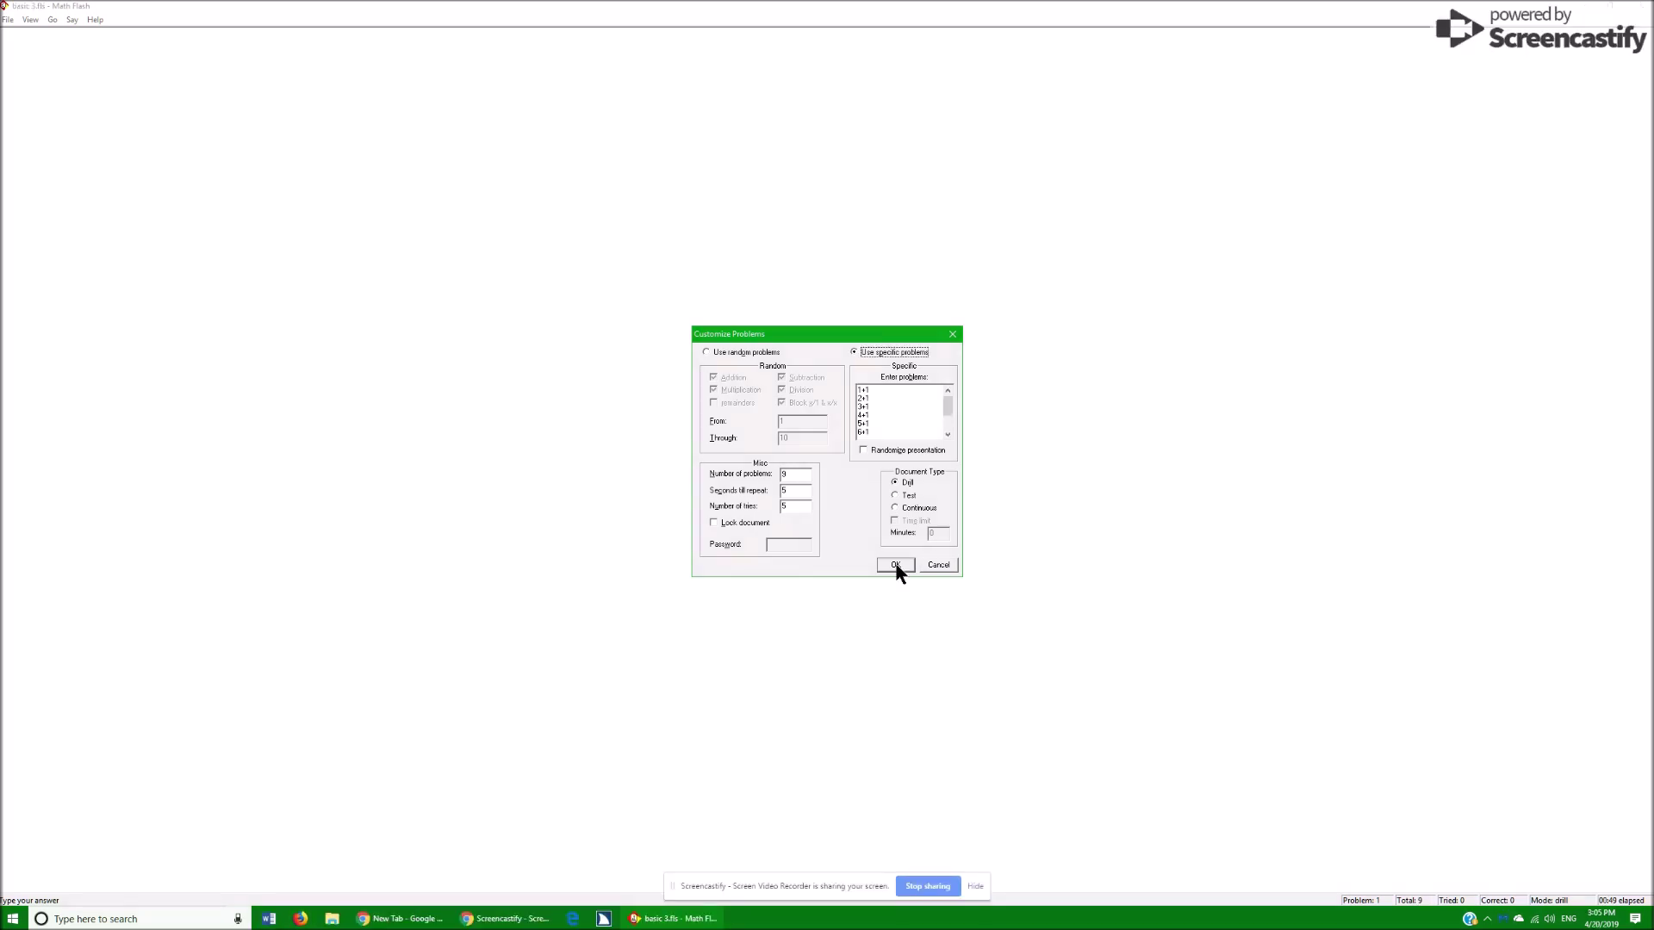
- Go through the specific problem settings of the basic 3 drill and accept them to start the drill
{"action": "key", "text": "Tab"}
{"action": "left_click", "coordinate": [894, 567]}
{"action": "key", "text": "Tab"}
{"action": "key", "text": "Tab"}
{"action": "left_click", "coordinate": [896, 564]}
{"action": "left_click", "coordinate": [896, 565]}
{"action": "left_click", "coordinate": [895, 566]}
{"action": "key", "text": "Tab"}
{"action": "key", "text": "Tab"}
{"action": "left_click", "coordinate": [896, 566]}
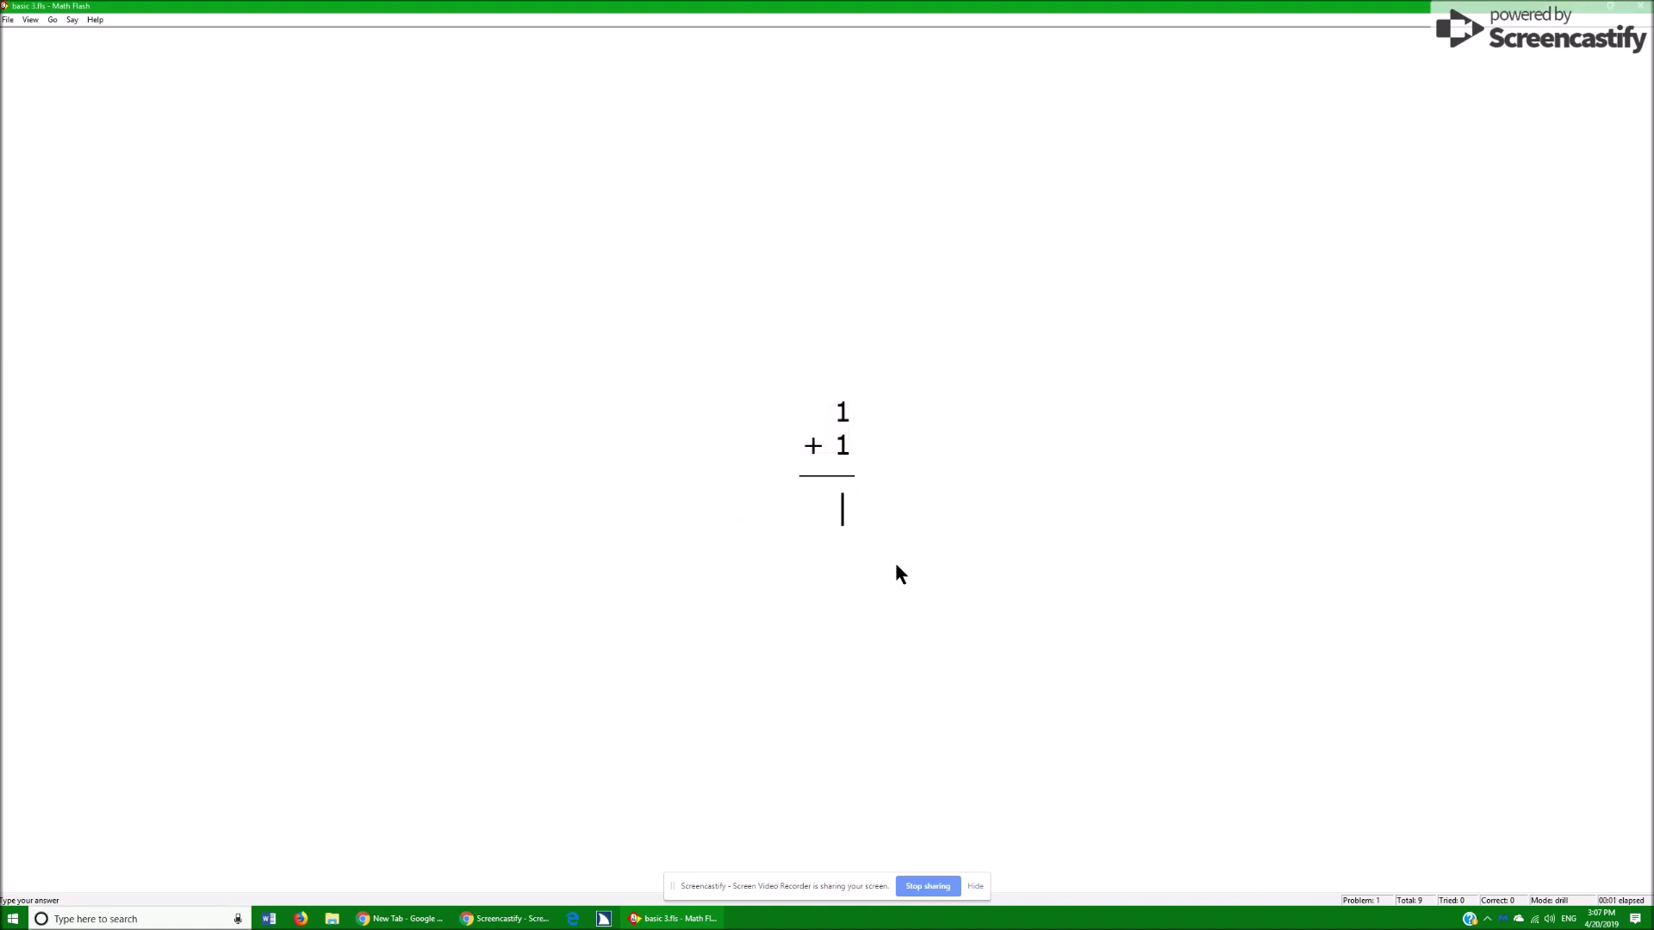
- Answer the nine addition drill problems in order with 2 through 10, trying 6 before 5 on the fourth problem
{"action": "type", "text": "2"}
{"action": "key", "text": "Return"}
{"action": "type", "text": "3"}
{"action": "key", "text": "Return"}
{"action": "type", "text": "4"}
{"action": "key", "text": "Return"}
{"action": "type", "text": "6"}
{"action": "key", "text": "Return"}
{"action": "type", "text": "5"}
{"action": "key", "text": "Return"}
{"action": "type", "text": "6"}
{"action": "key", "text": "Return"}
{"action": "type", "text": "78910"}
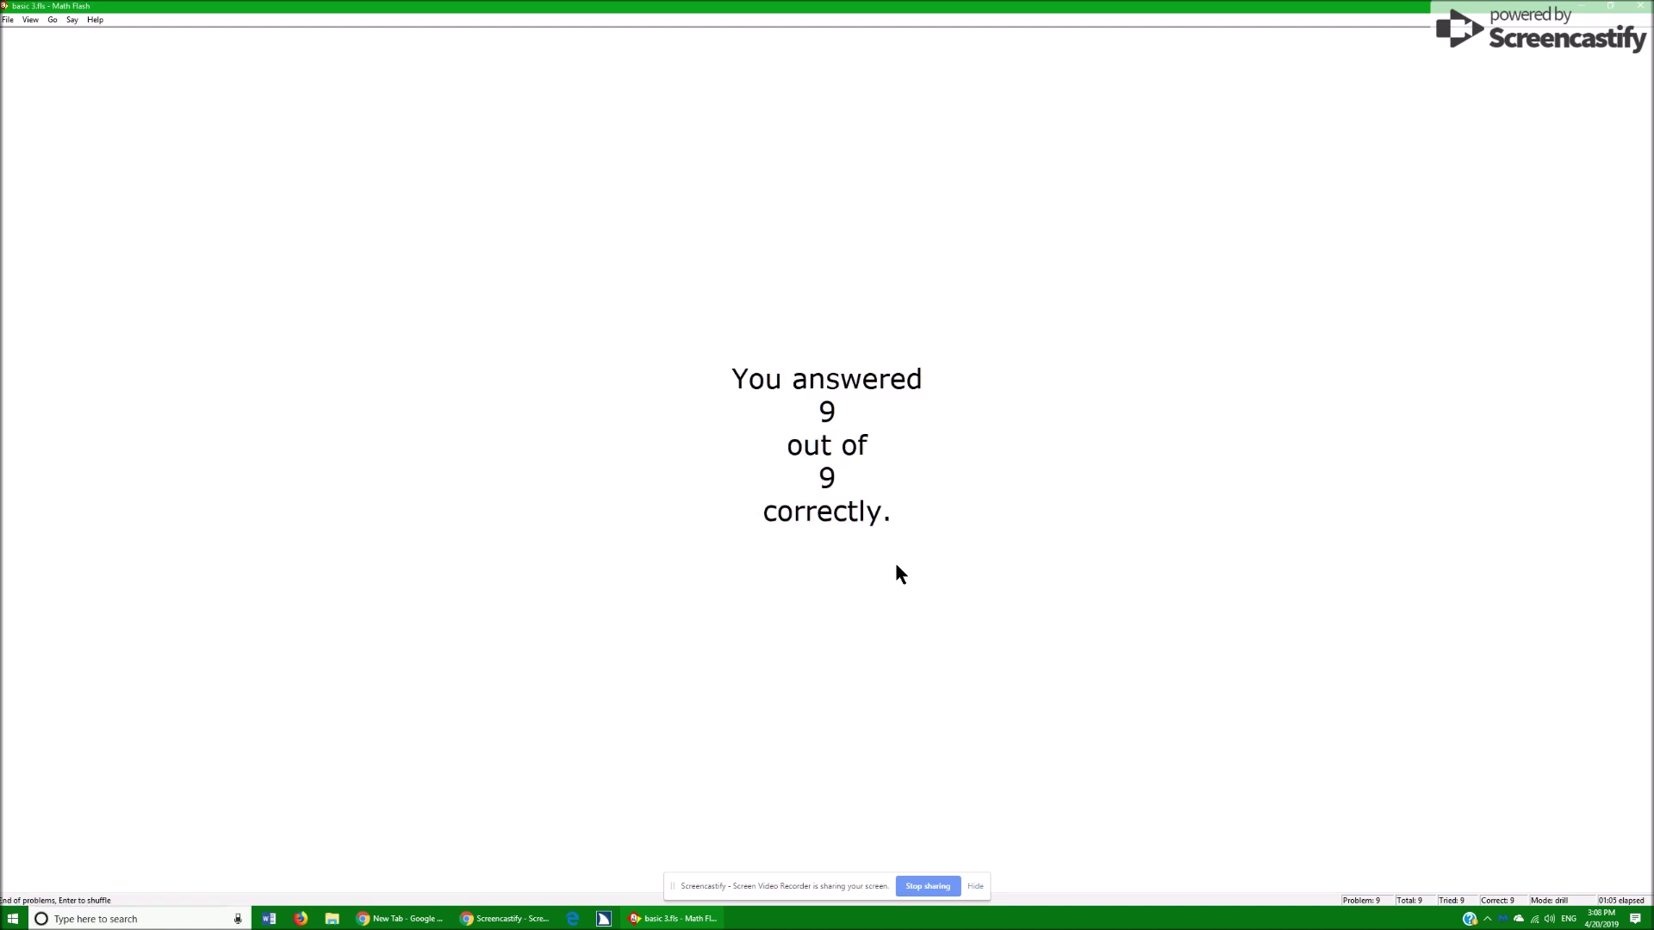
- Save the finished drill under its existing file name, basic 3.fls
{"action": "key", "text": "alt+f"}
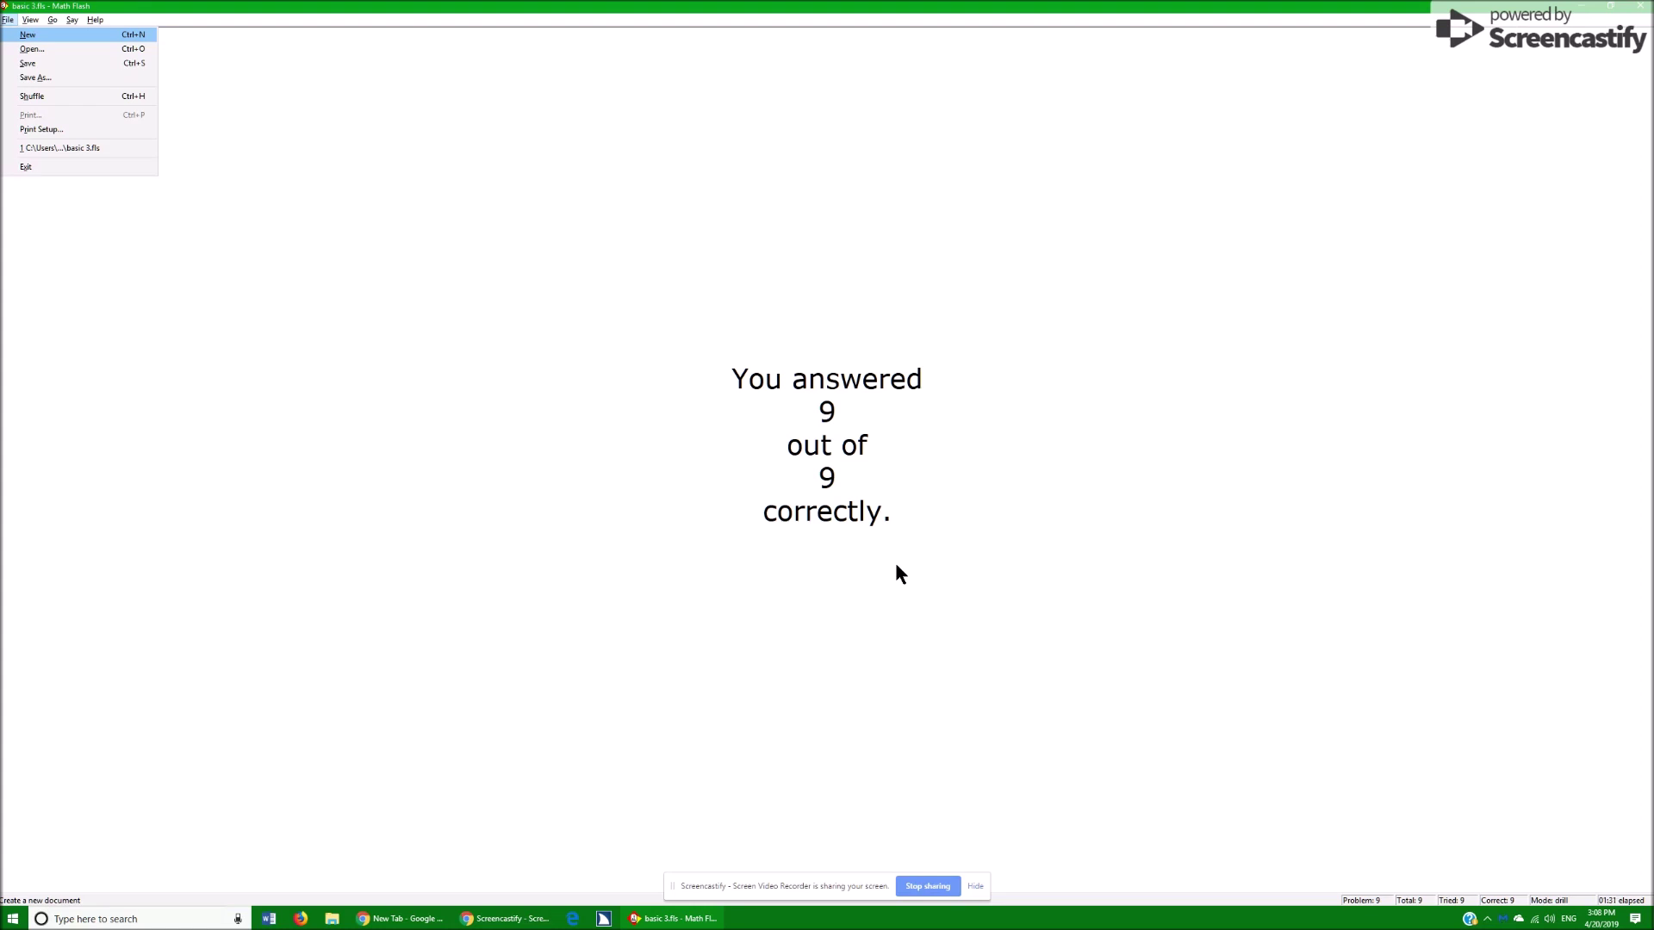
{"action": "key", "text": "Down"}
{"action": "key", "text": "Down"}
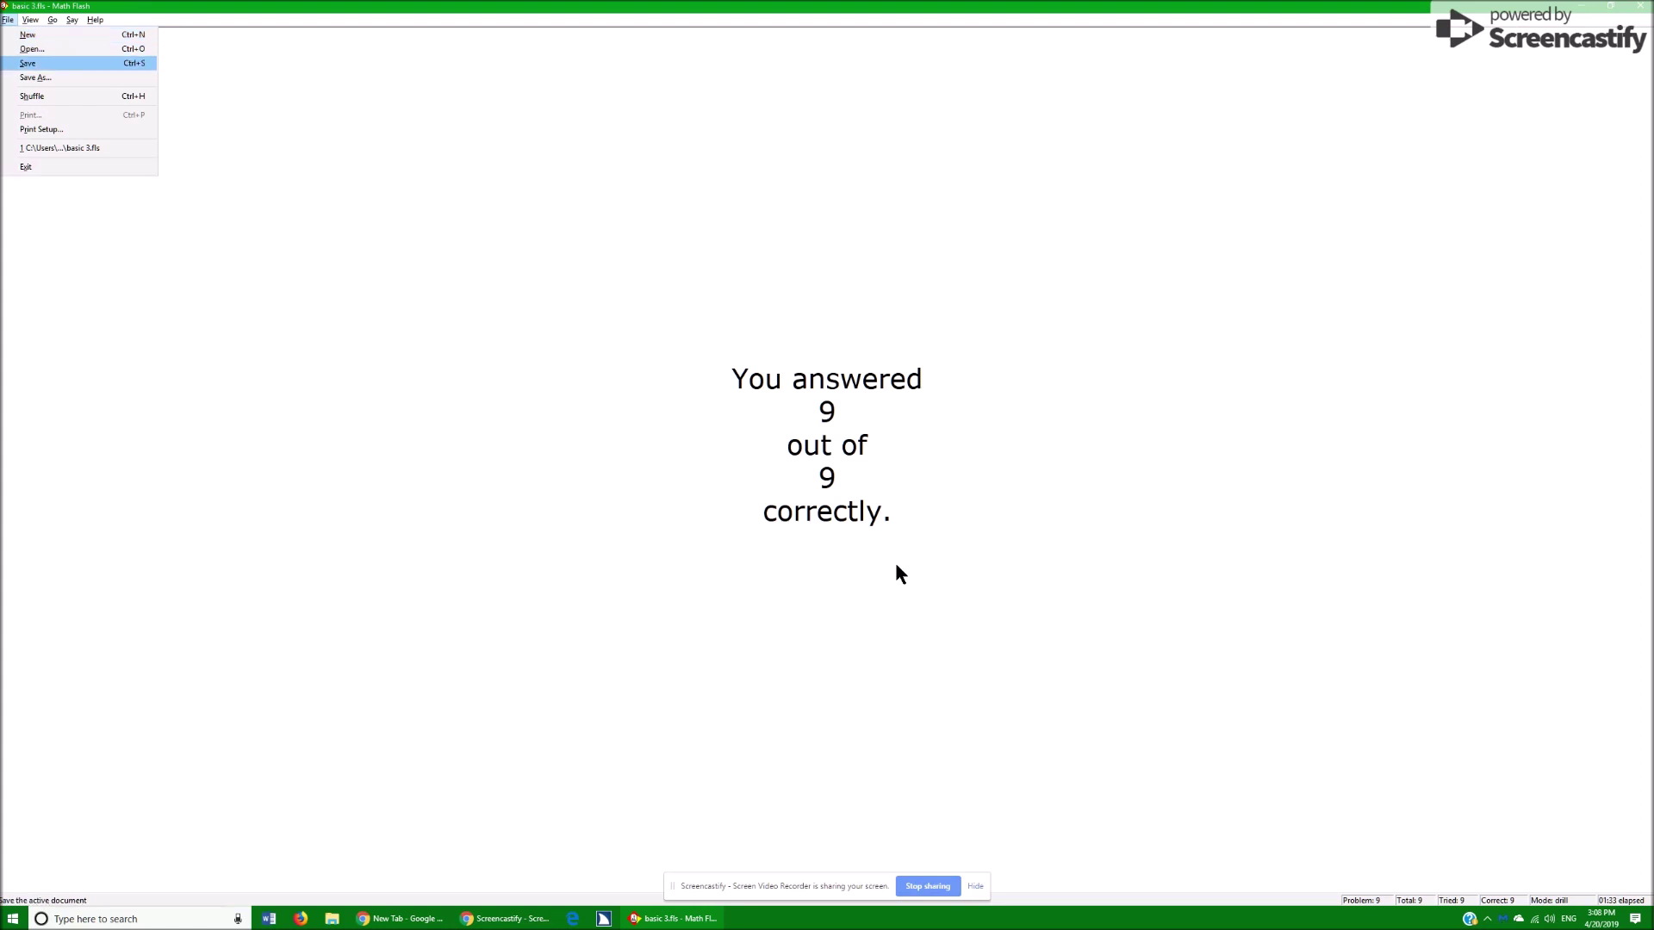
{"action": "key", "text": "Return"}
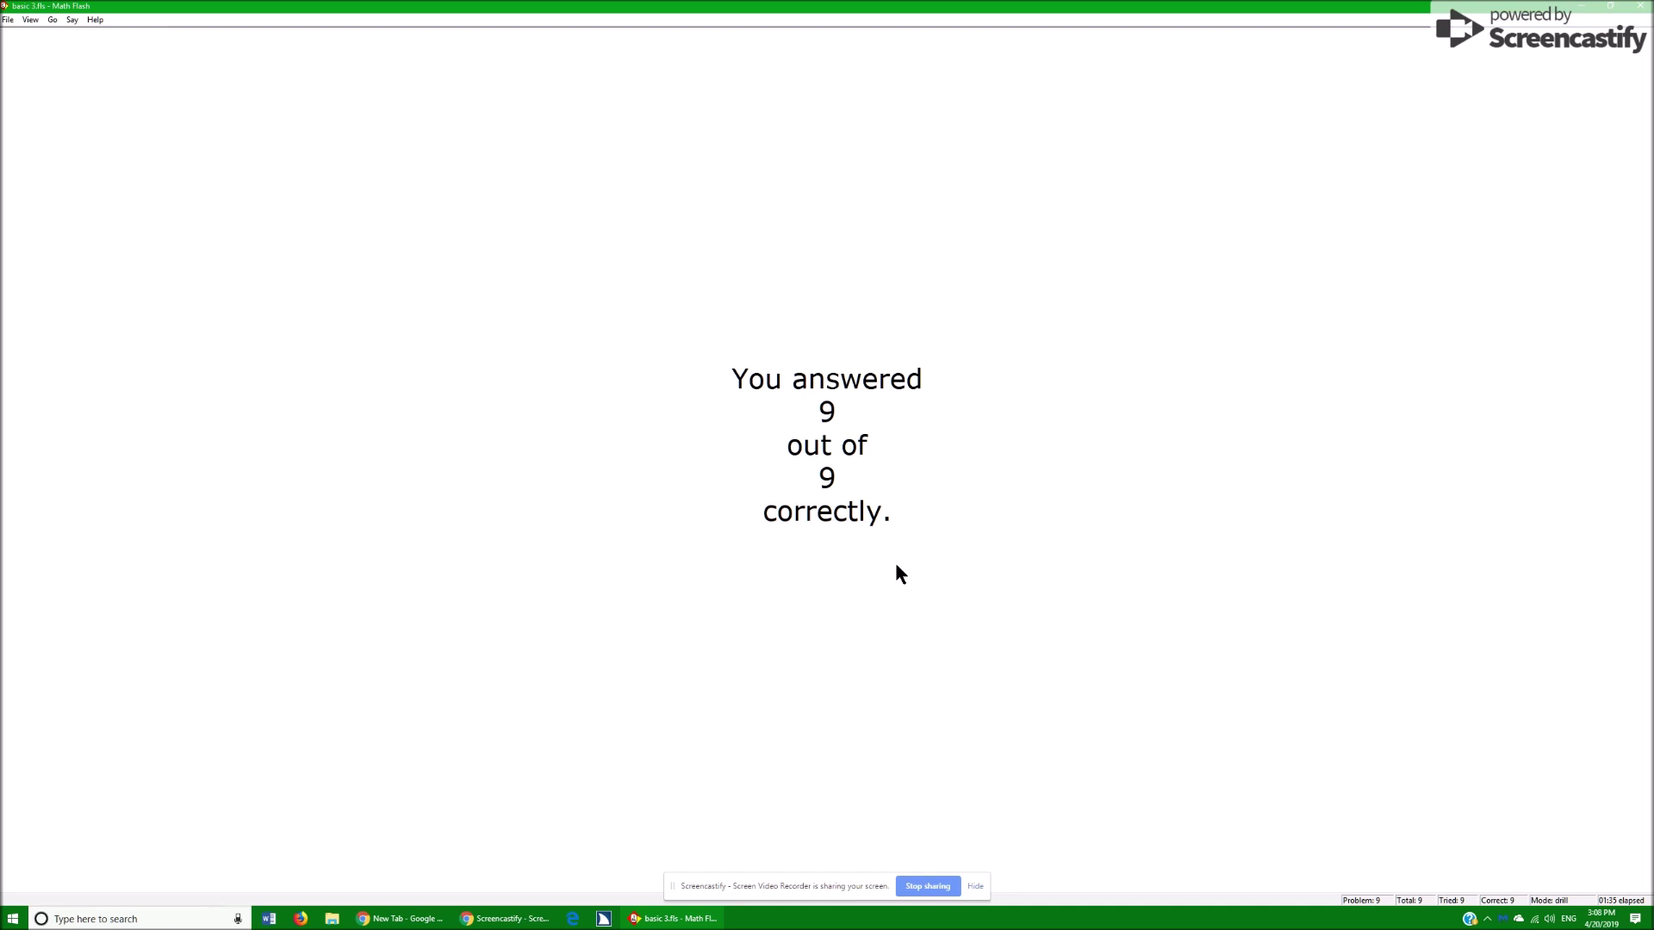
{"action": "left_click", "coordinate": [895, 568]}
{"action": "key", "text": "alt+f"}
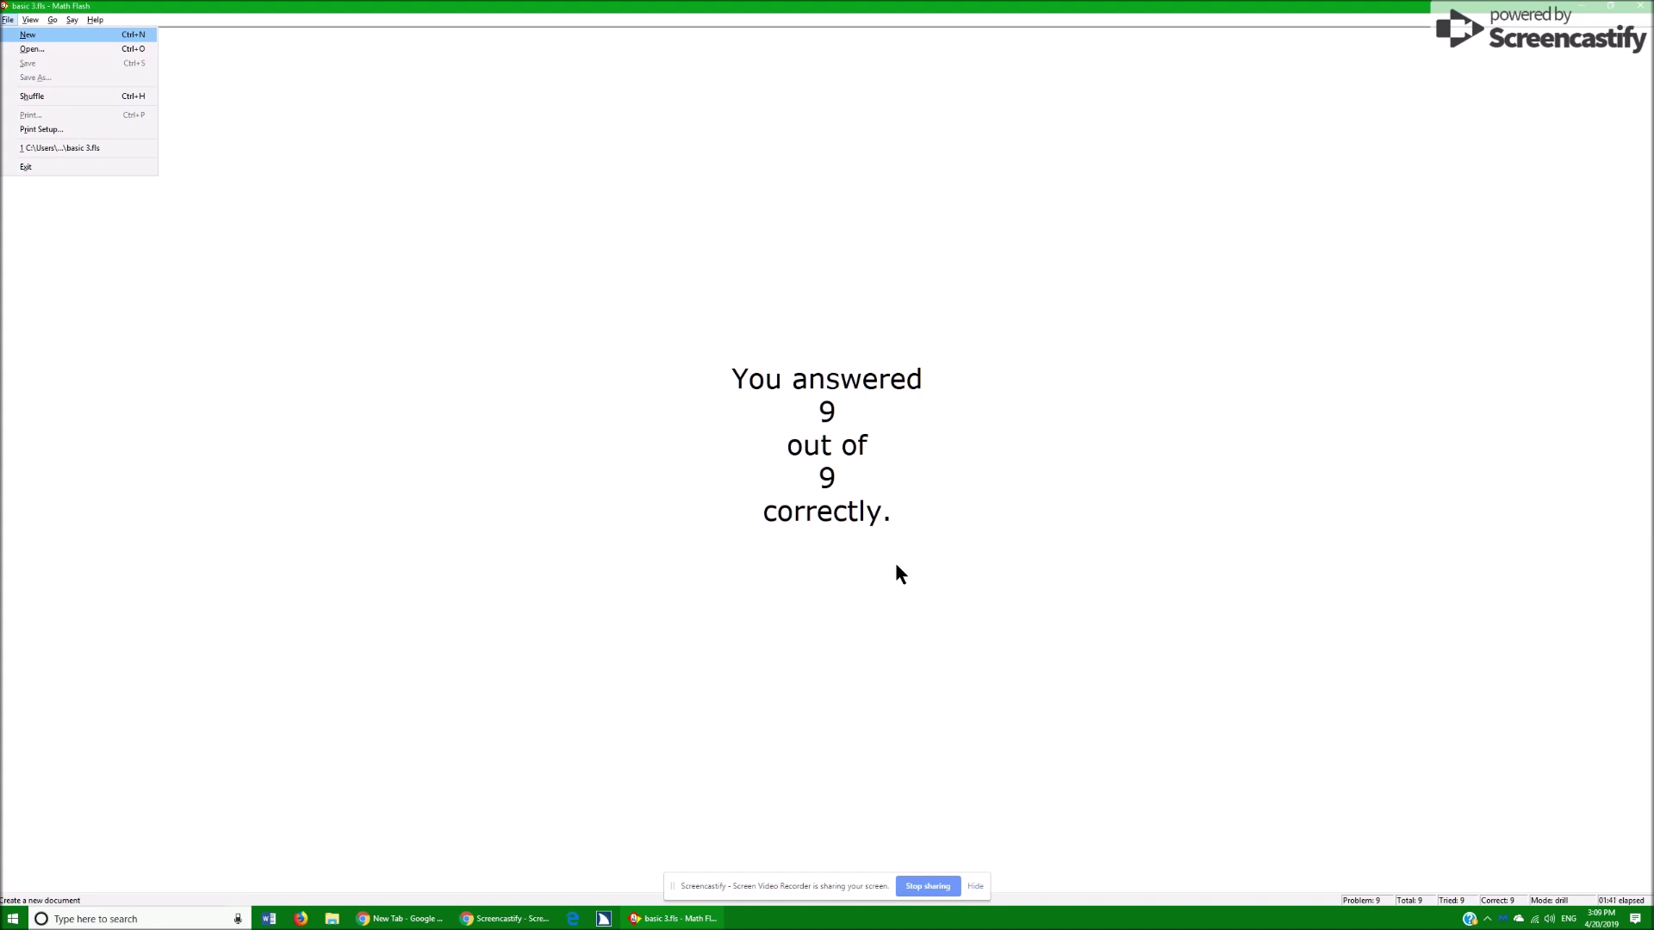
{"action": "key", "text": "Up"}
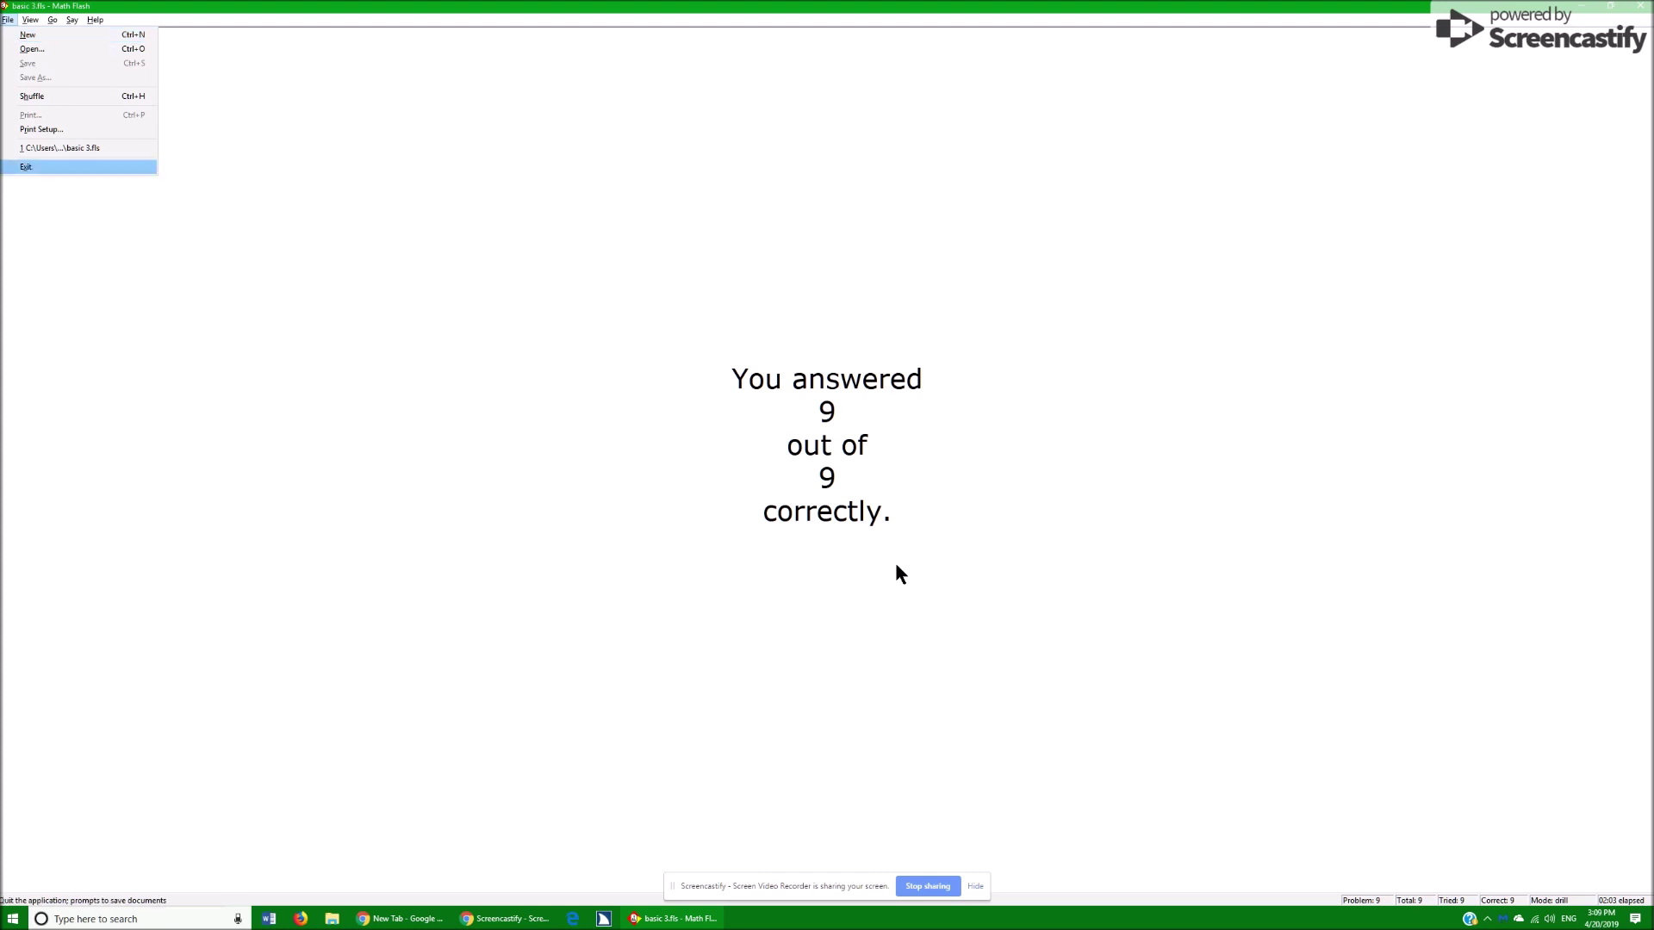
{"action": "key", "text": "Up"}
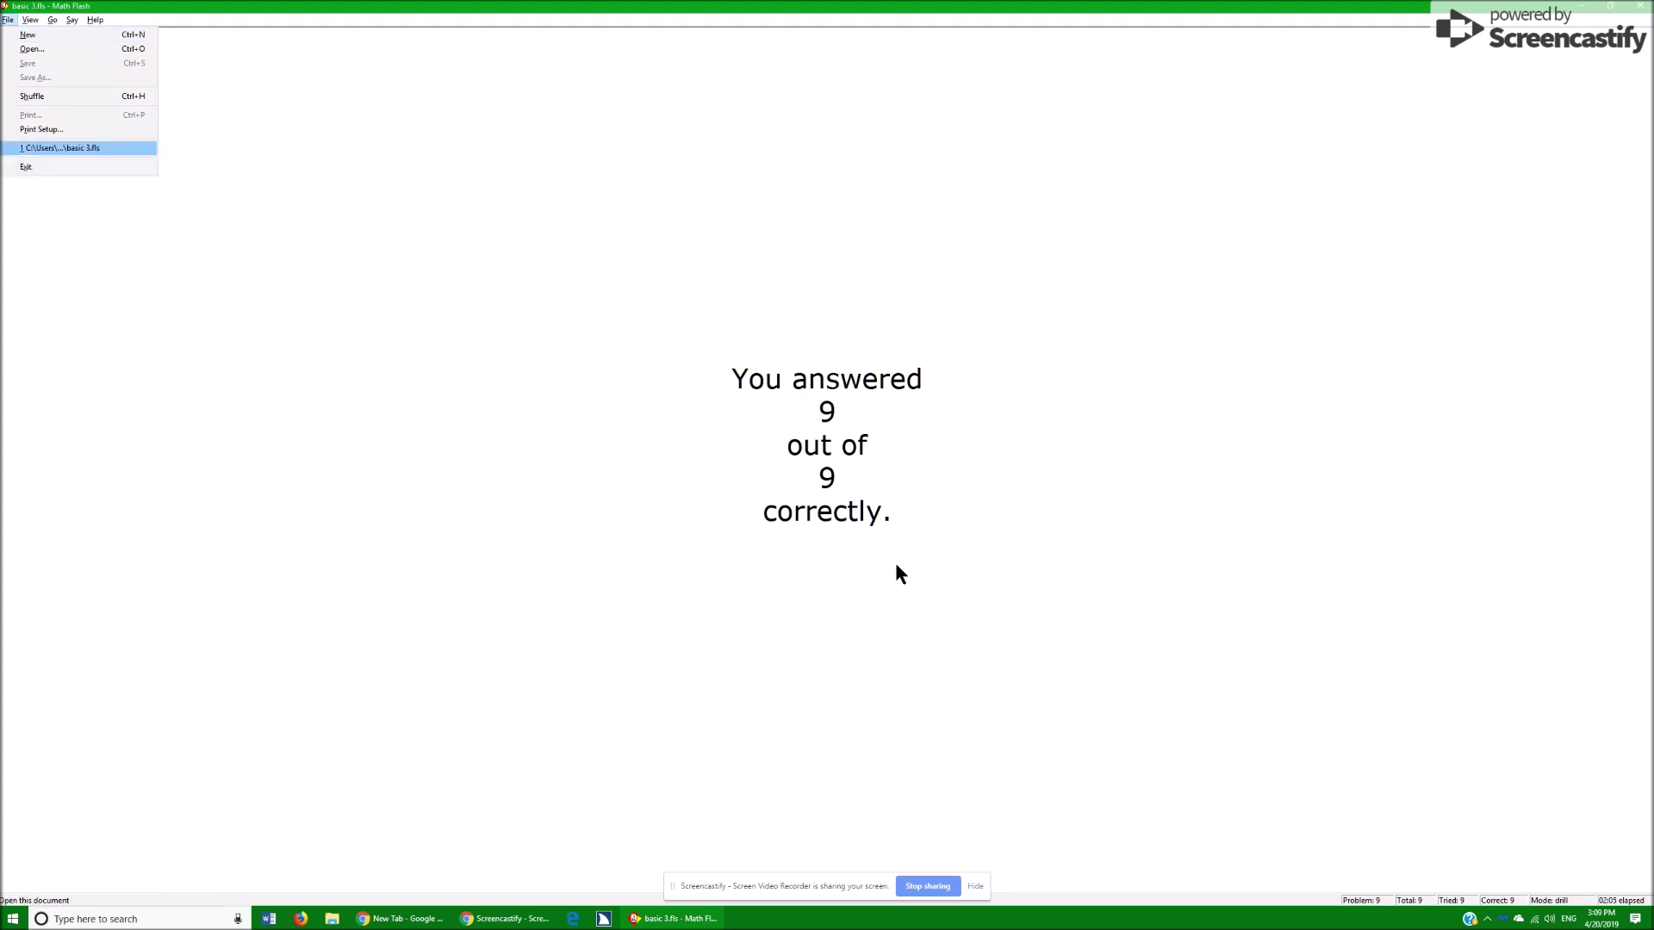
{"action": "left_click", "coordinate": [896, 565]}
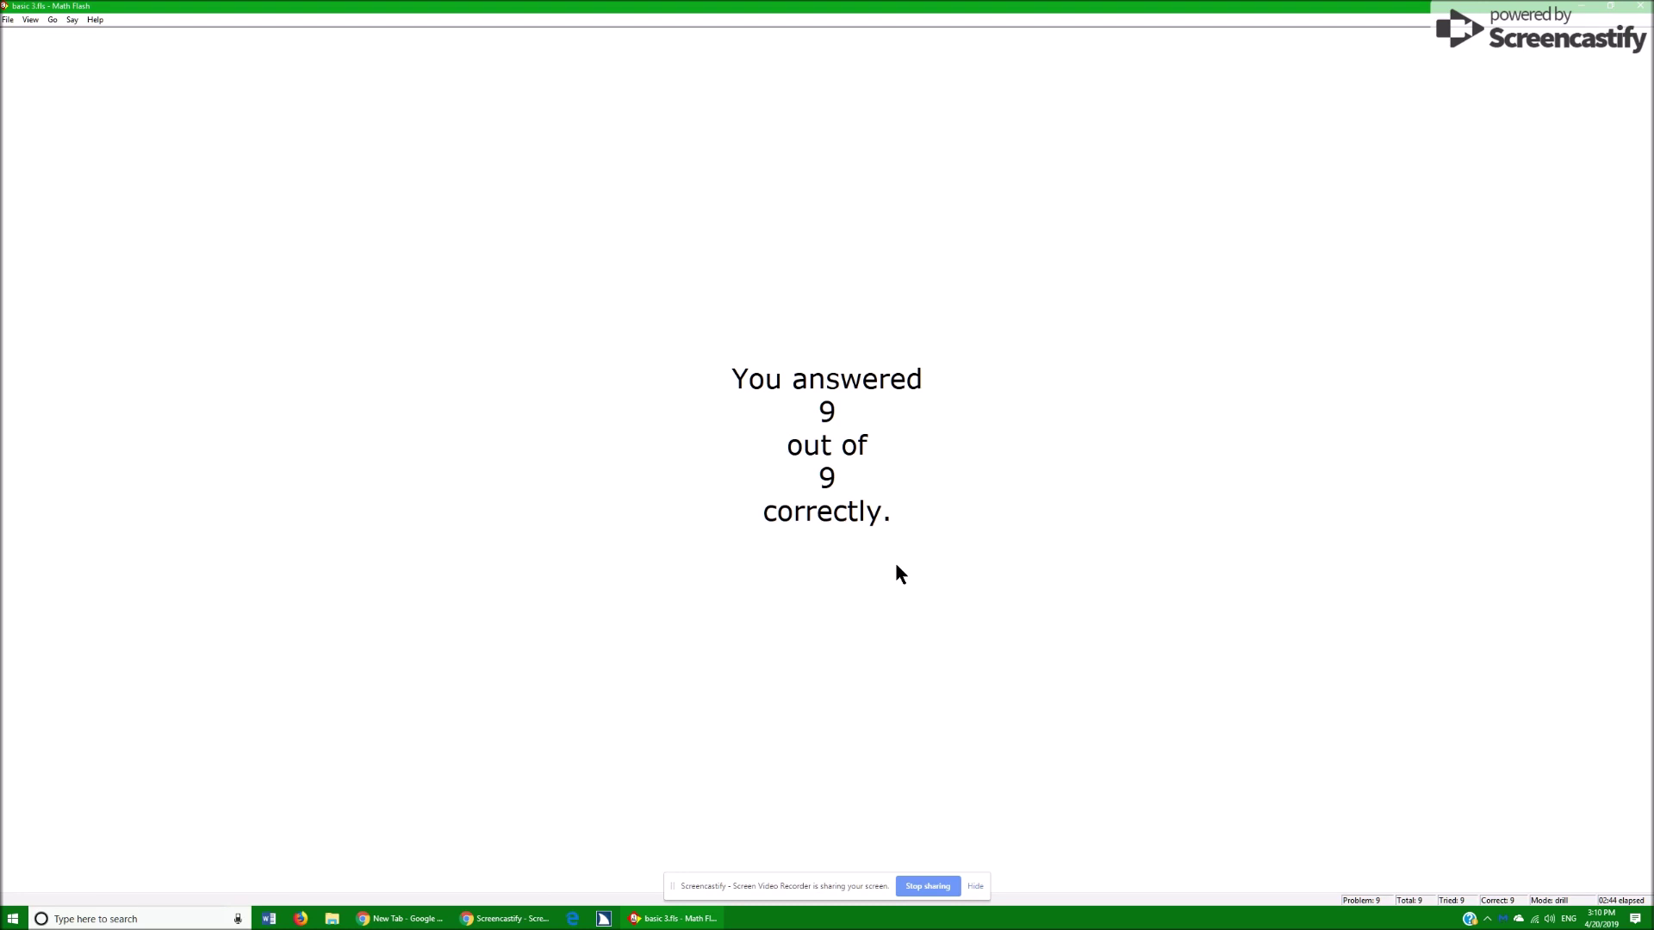
- Close Math Flash and return to the desktop
{"action": "key", "text": "alt+F4"}
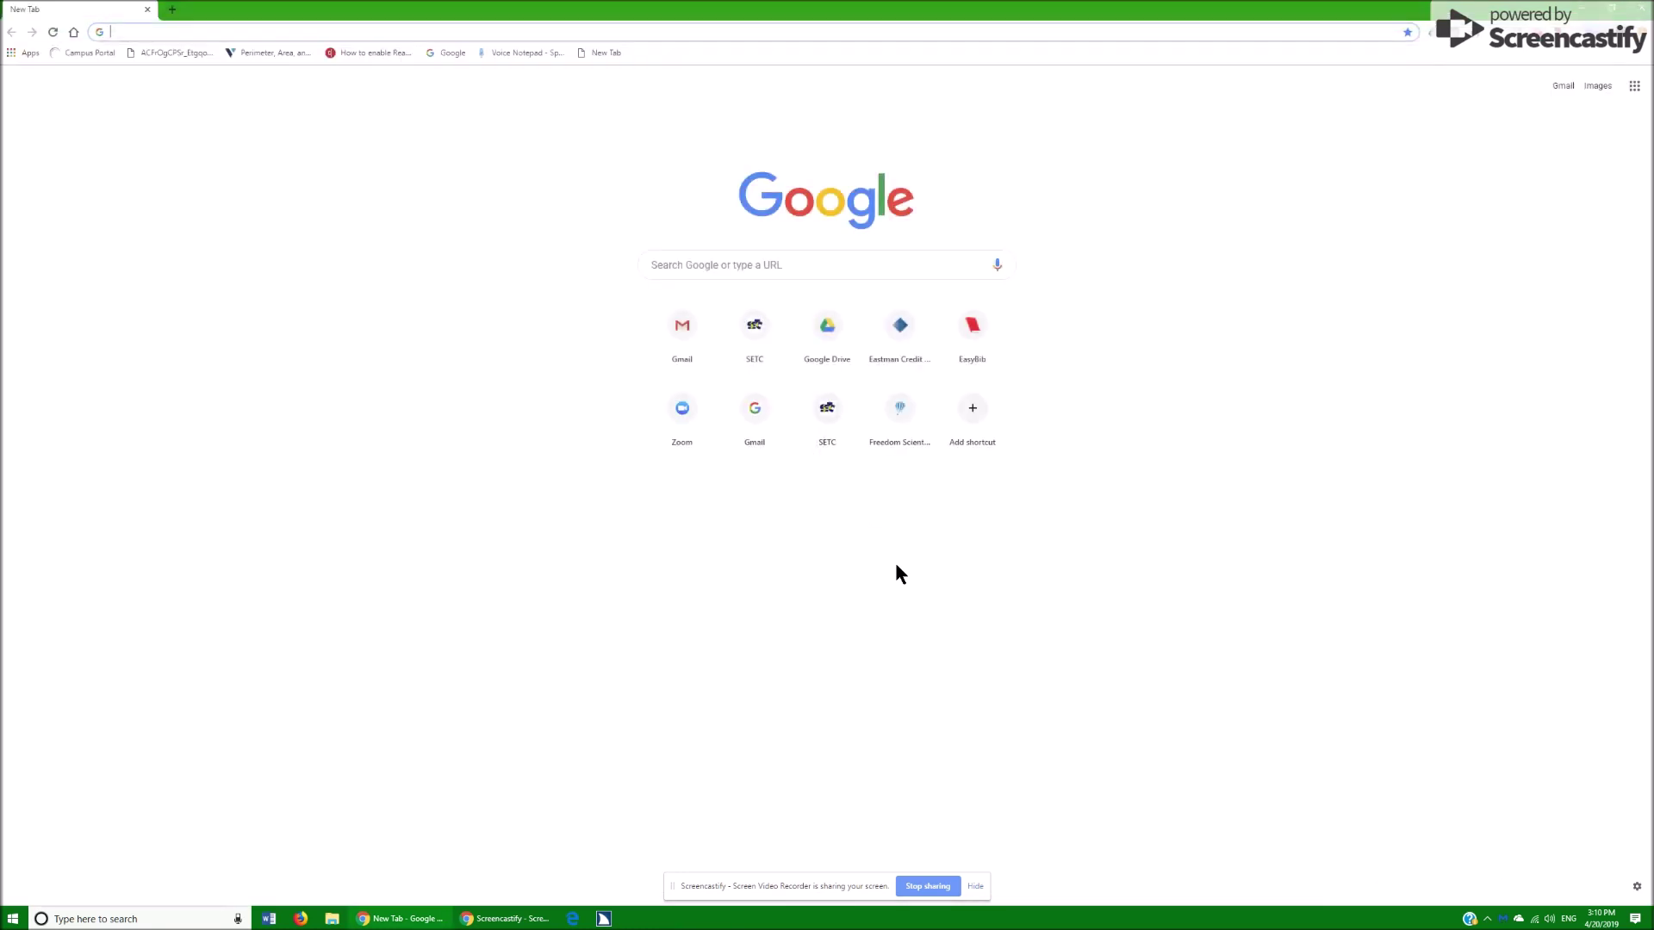
{"action": "key", "text": "super+d"}
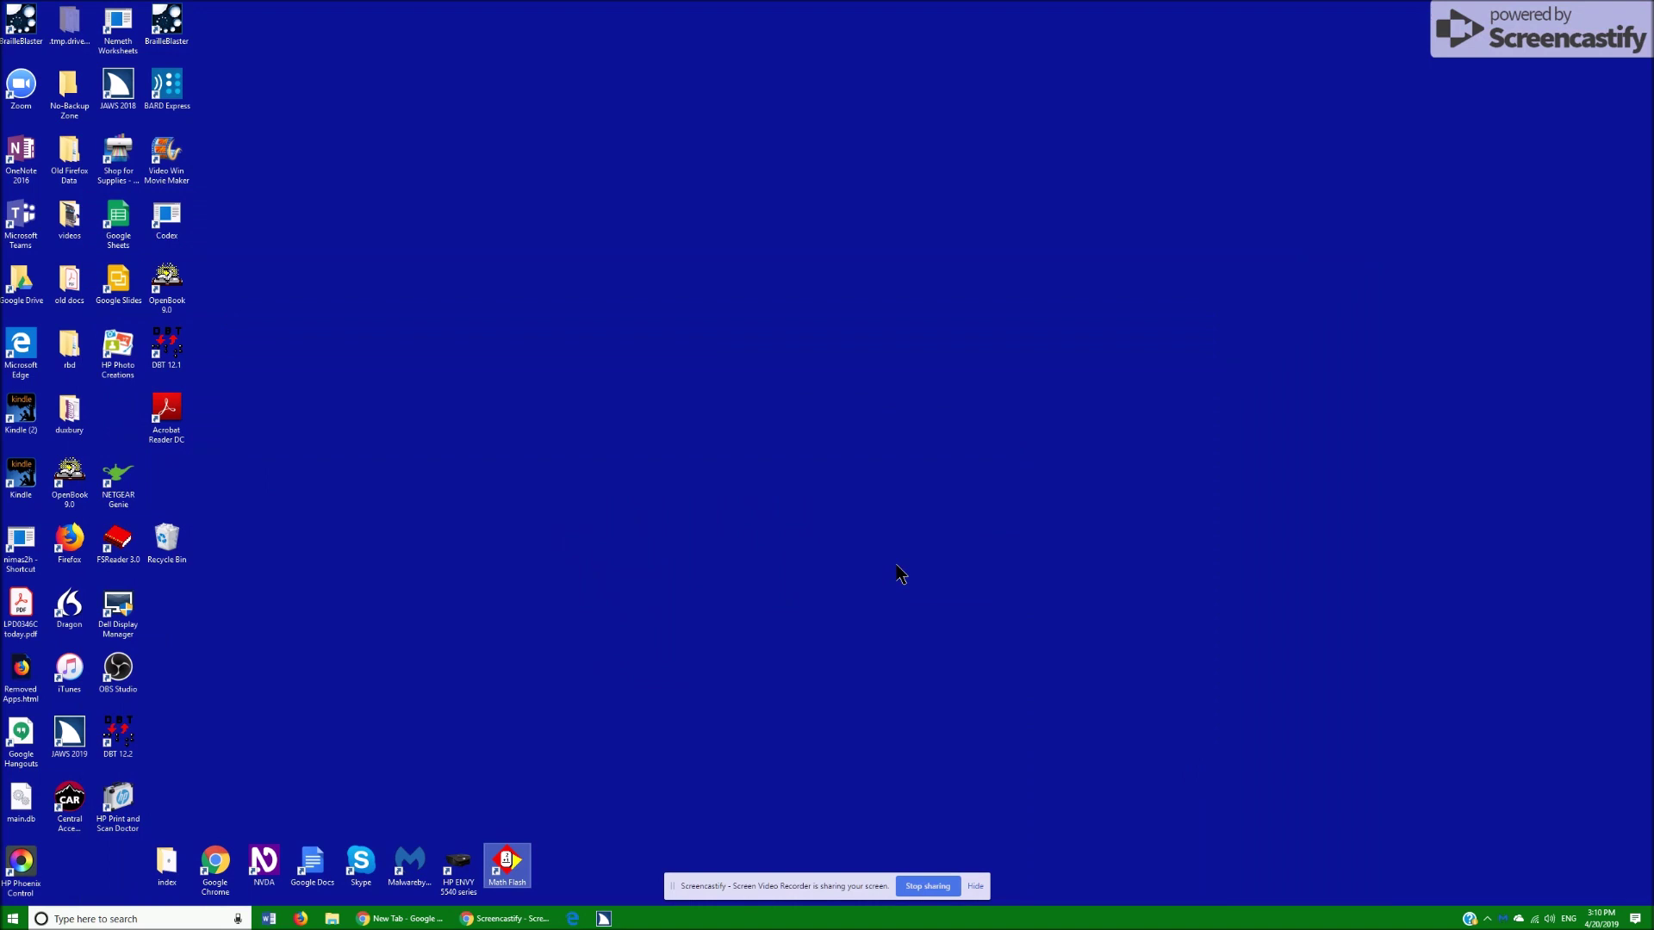
- Open the context options of the Math Flash desktop shortcut and move through its commands
{"action": "key", "text": "shift+F10"}
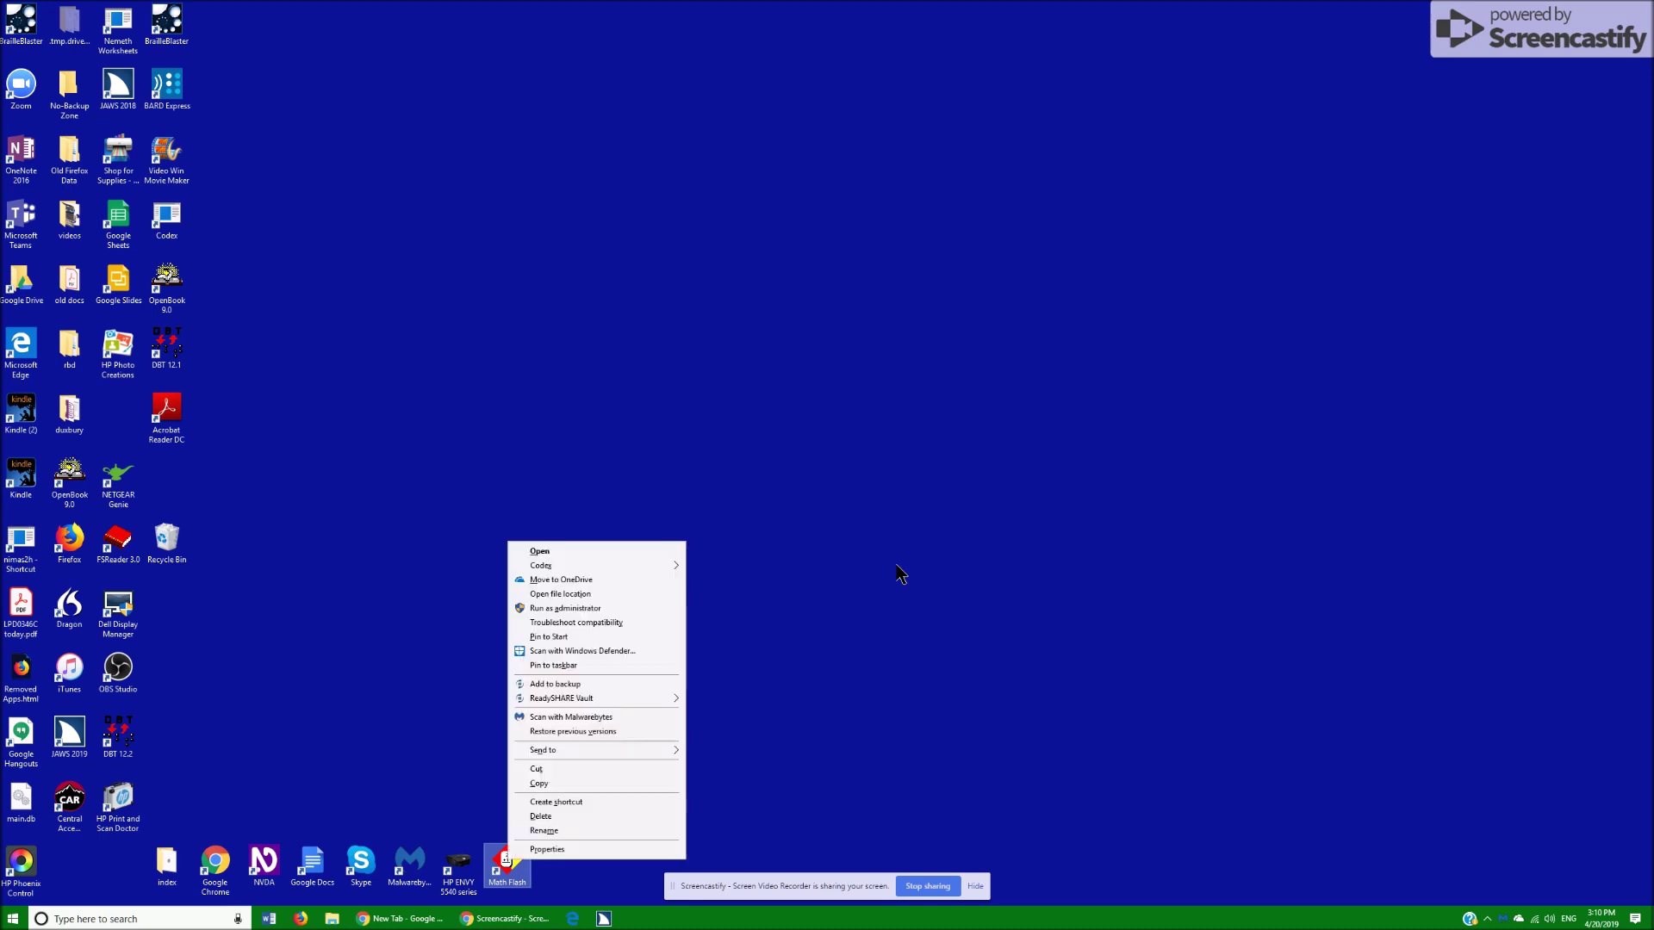
{"action": "key", "text": "Down"}
{"action": "key", "text": "Down"}
{"action": "key", "text": "Down"}
{"action": "key", "text": "Down"}
{"action": "key", "text": "Down"}
{"action": "key", "text": "Down"}
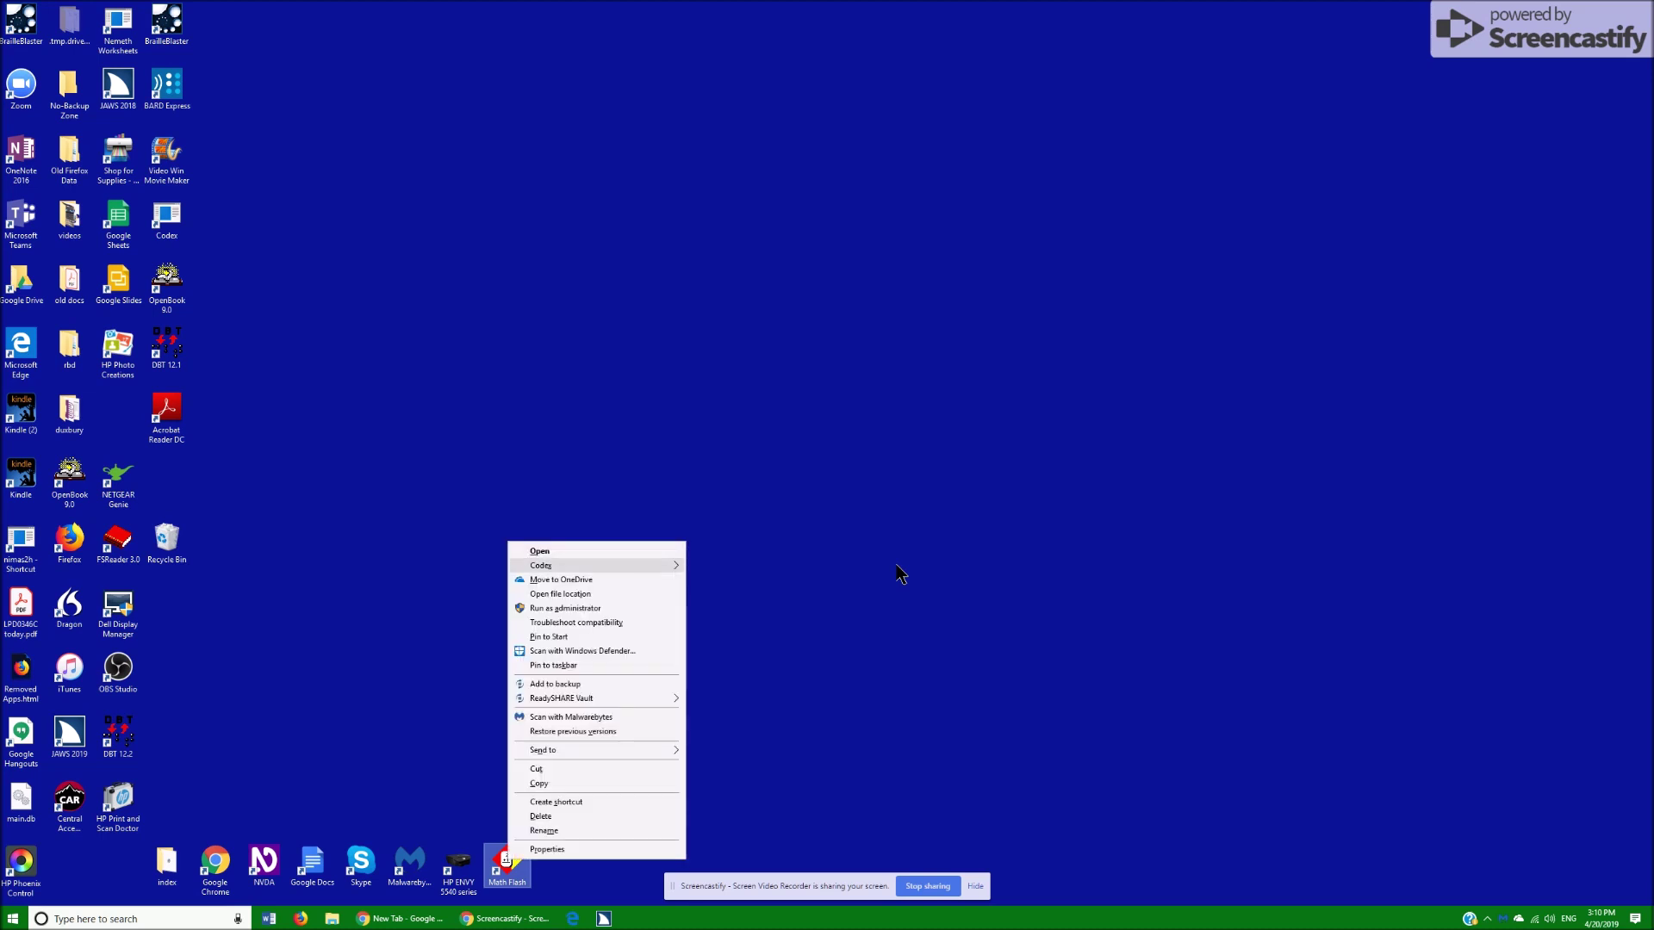